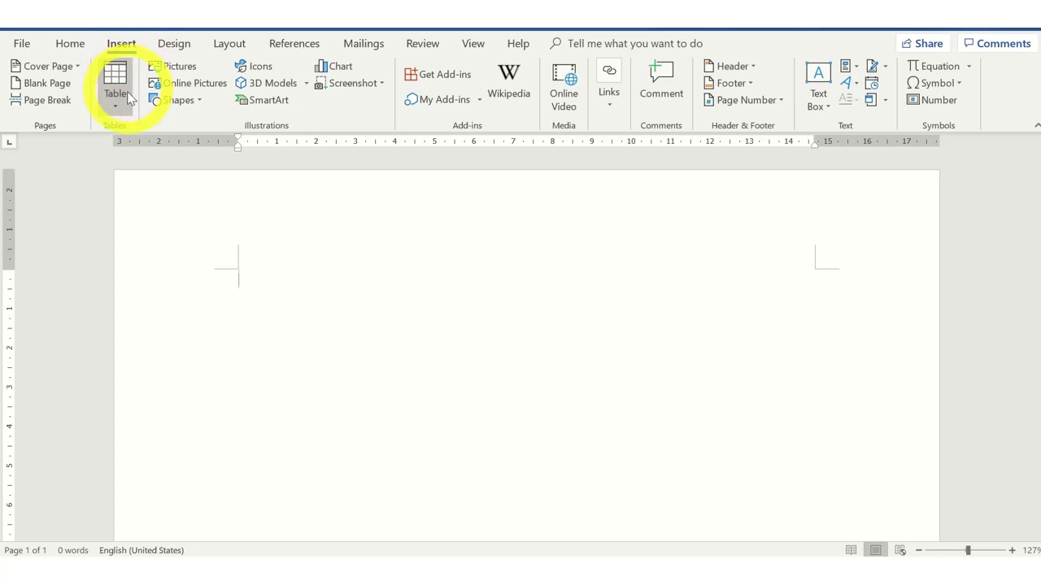
Step: Insert a table six columns wide and eight rows high with the size grid, and undo the insertion
click(126, 116)
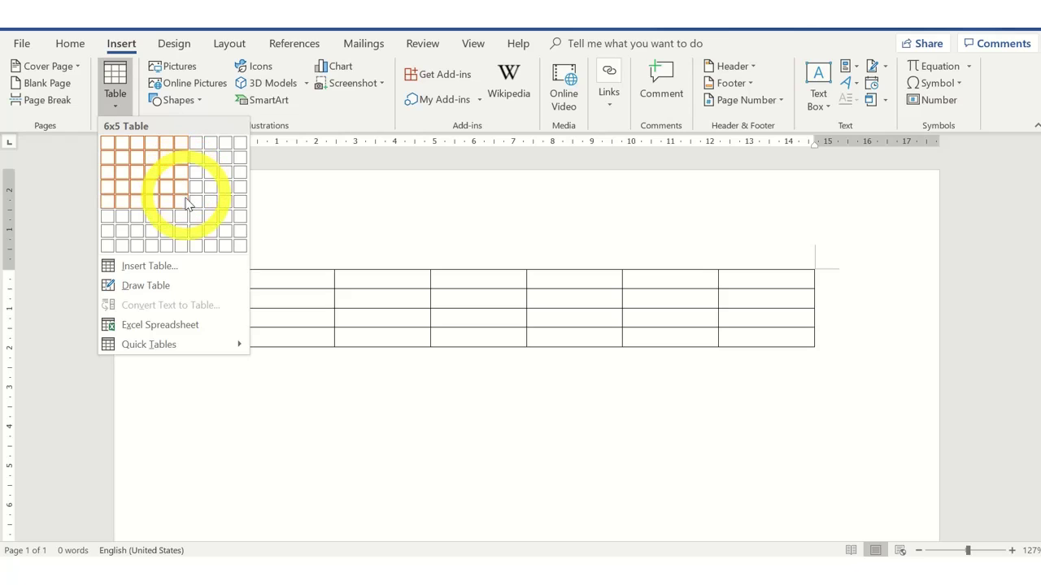
click(182, 248)
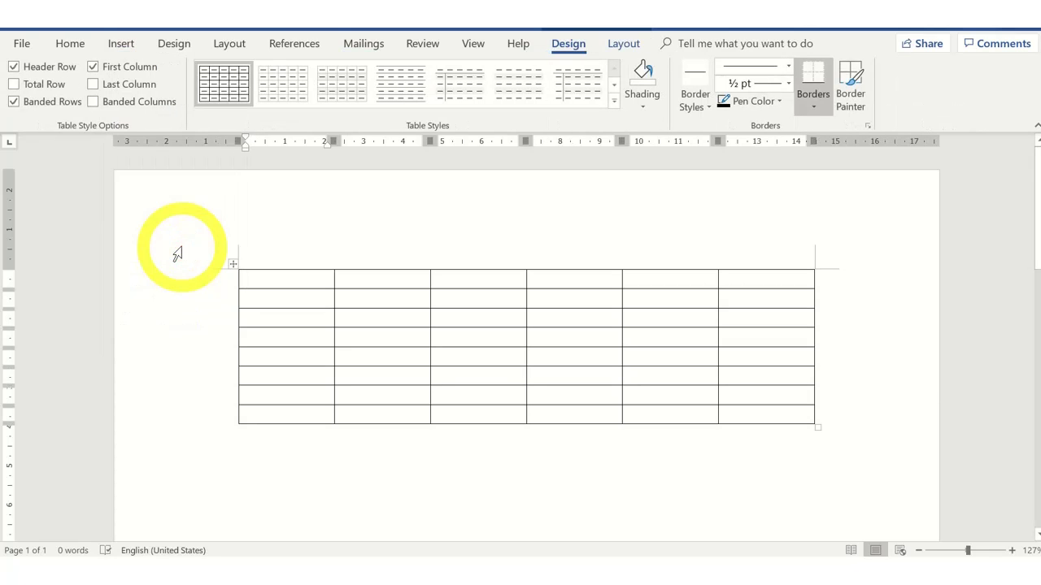
key(ctrl+z)
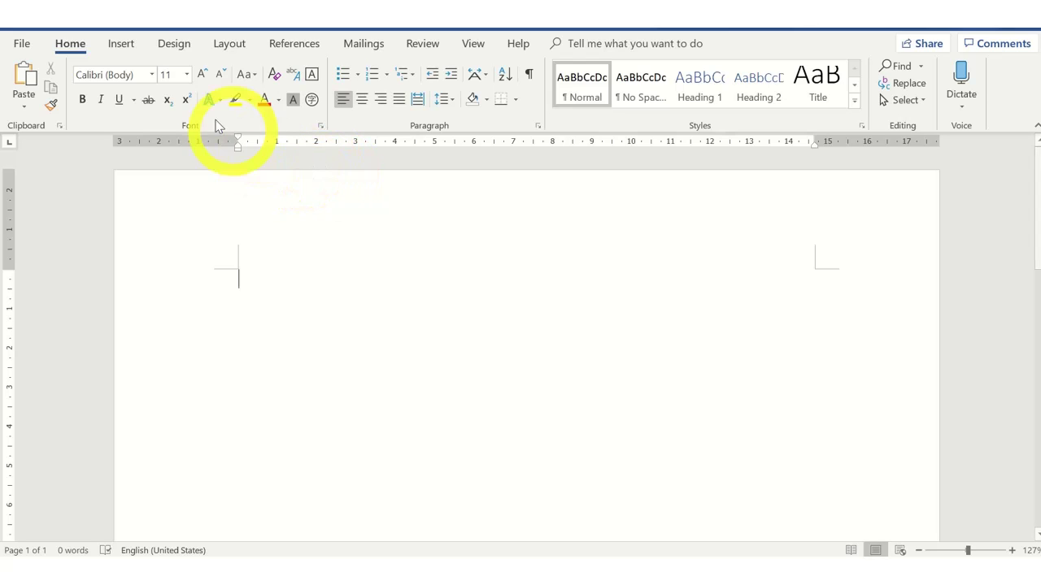
Step: Insert a table with 6 columns and 8 rows by specifying its dimensions
click(122, 45)
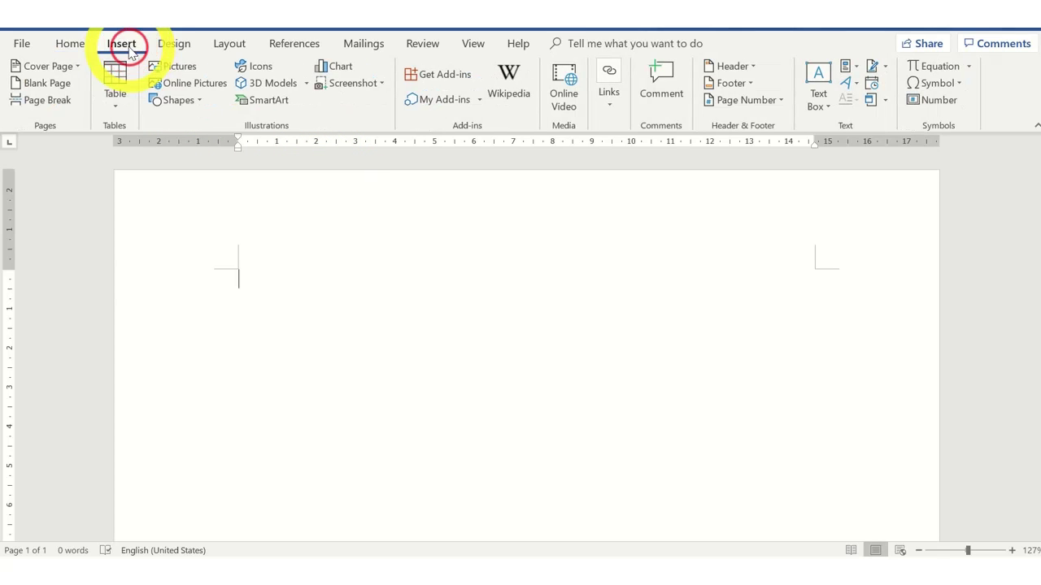
click(120, 100)
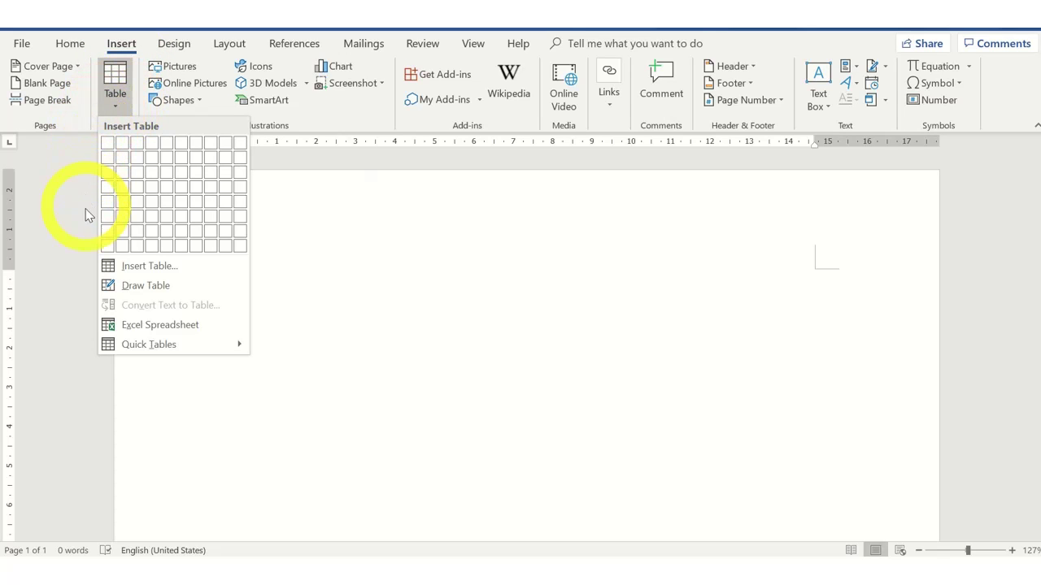
click(114, 267)
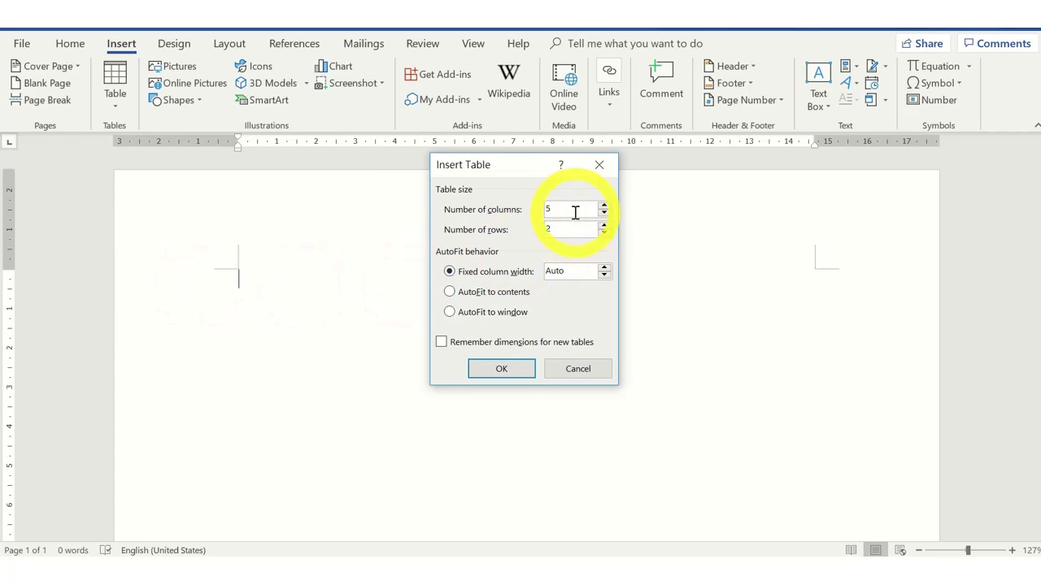
key(BackSpace)
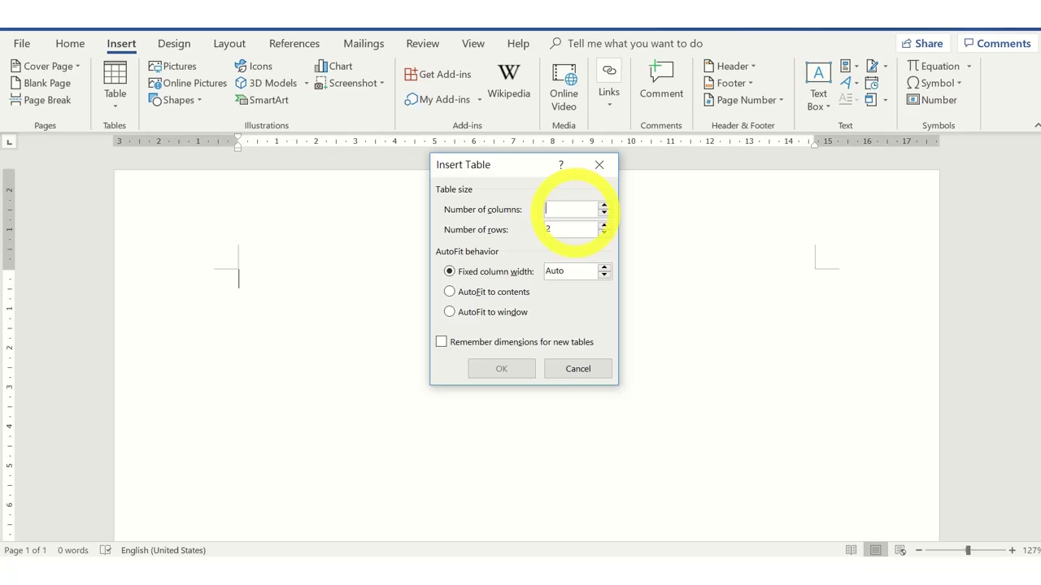
text(6)
click(574, 230)
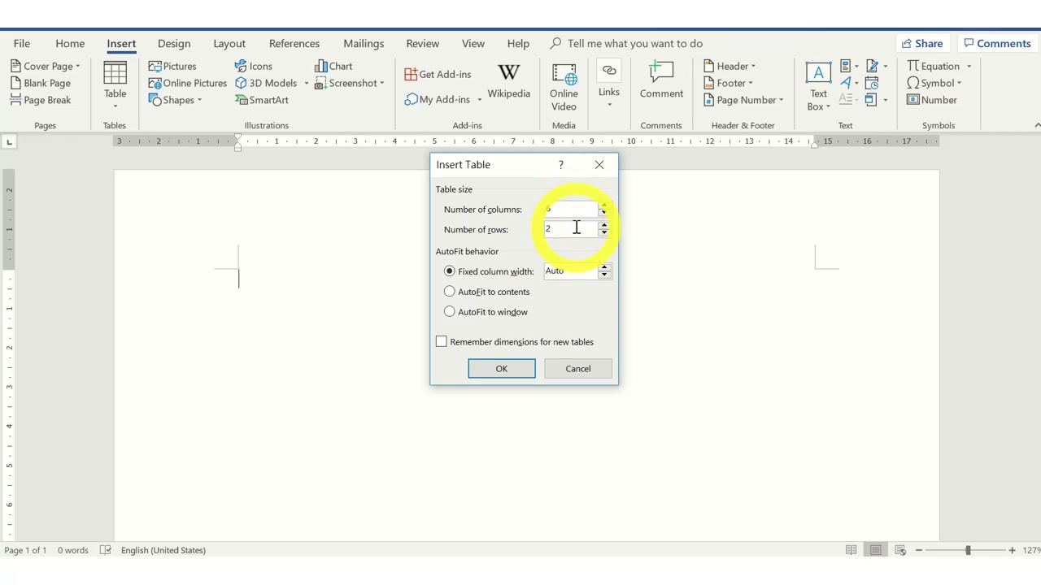
key(BackSpace)
text(8)
click(521, 368)
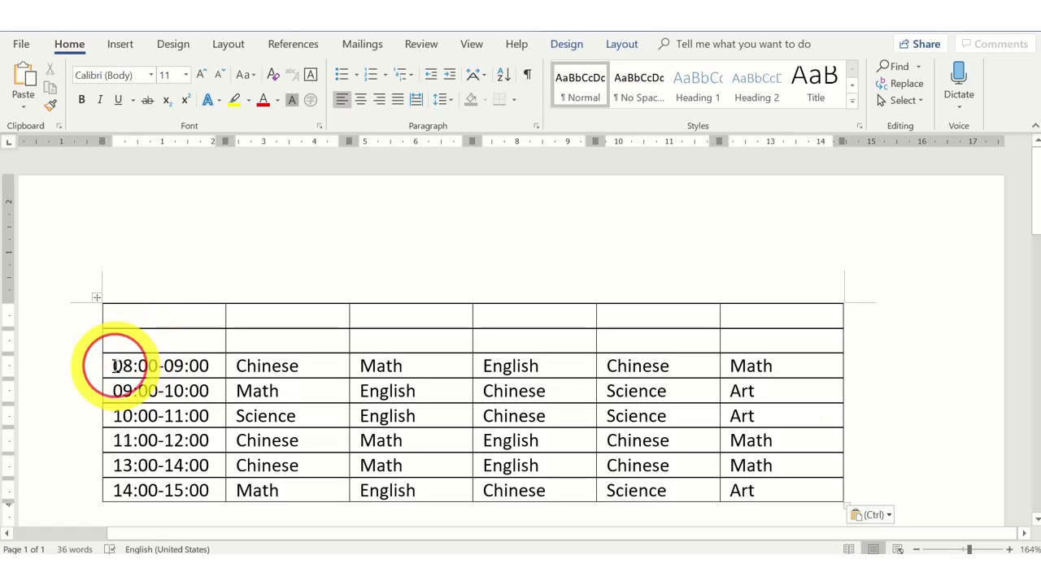
Step: Select the text 08:00-09:00 and, separately, the word Chinese beside it in the first lesson row
drag(115, 366, 212, 371)
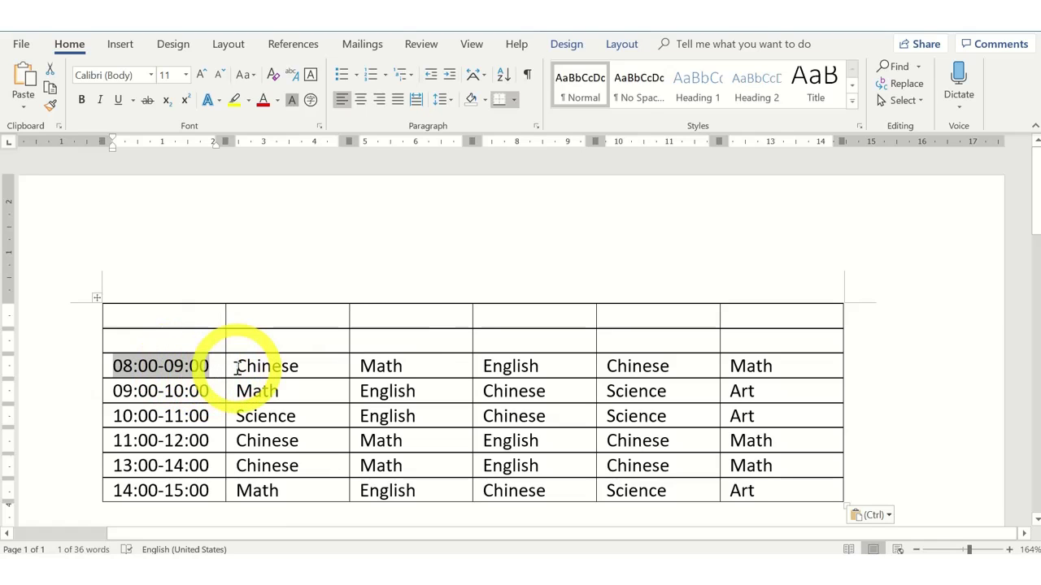
click(236, 367)
drag(236, 367, 312, 371)
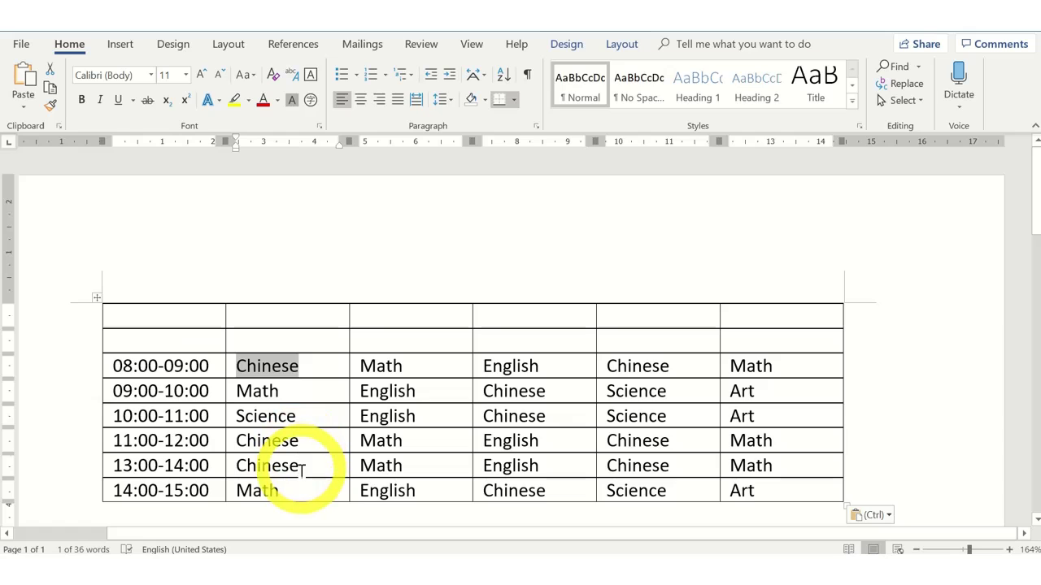
scroll(860, 276, down, 4)
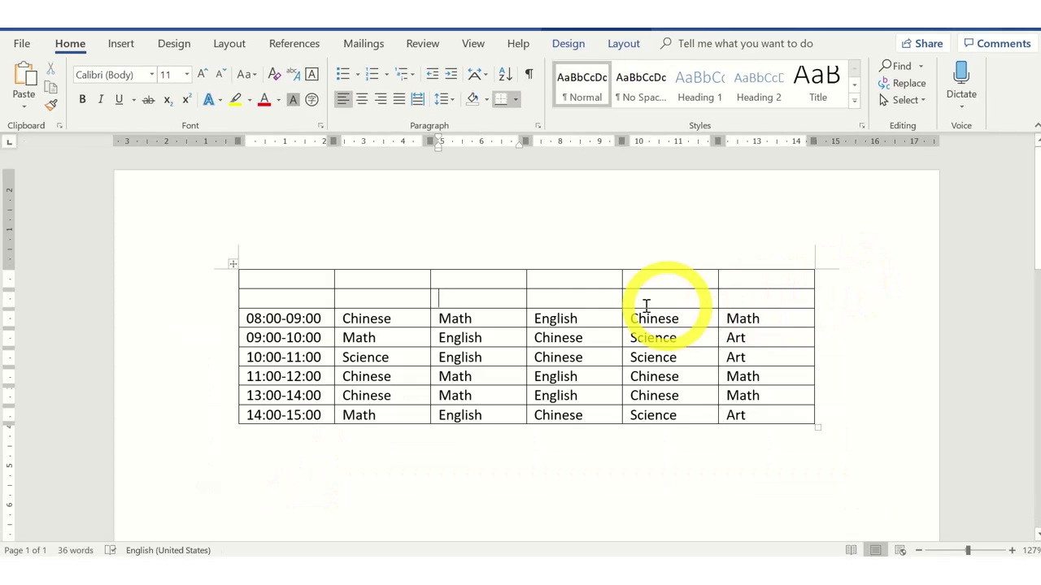
Step: Select single whole cells one by one: the third header cell, the first Chinese cell and the 08:00-09:00 cell
click(433, 294)
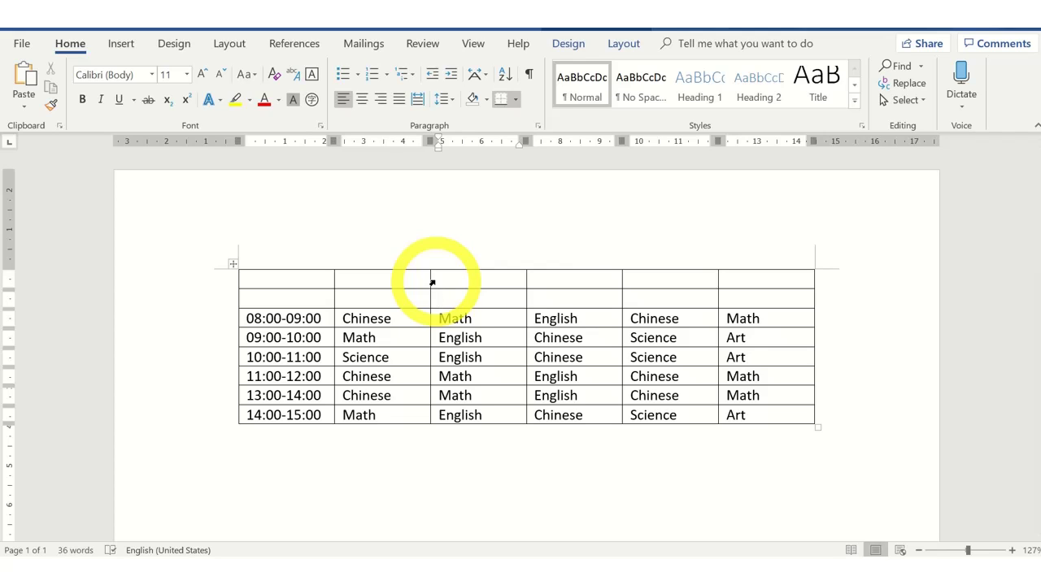
click(432, 281)
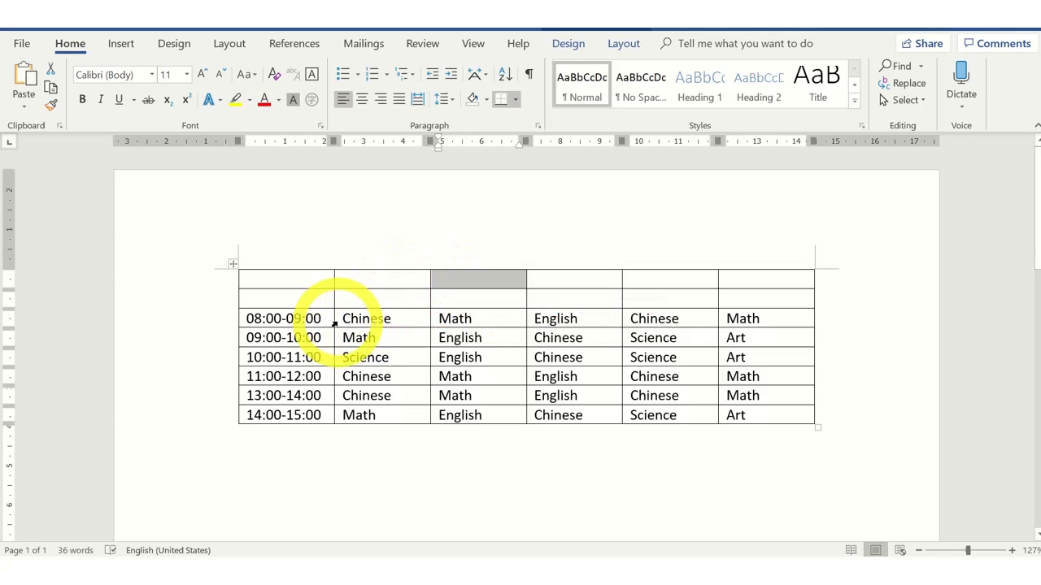
click(334, 323)
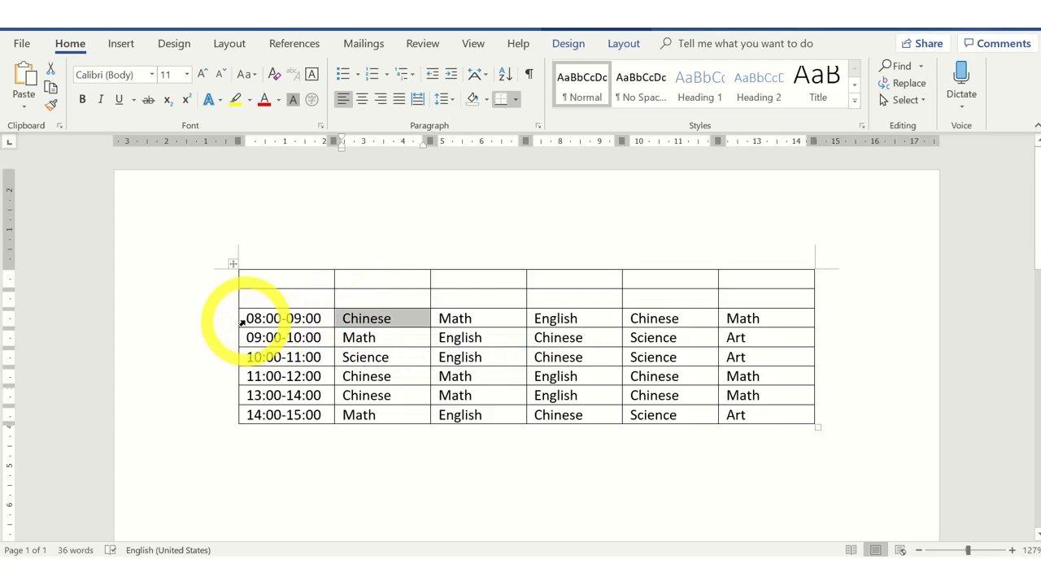
click(241, 322)
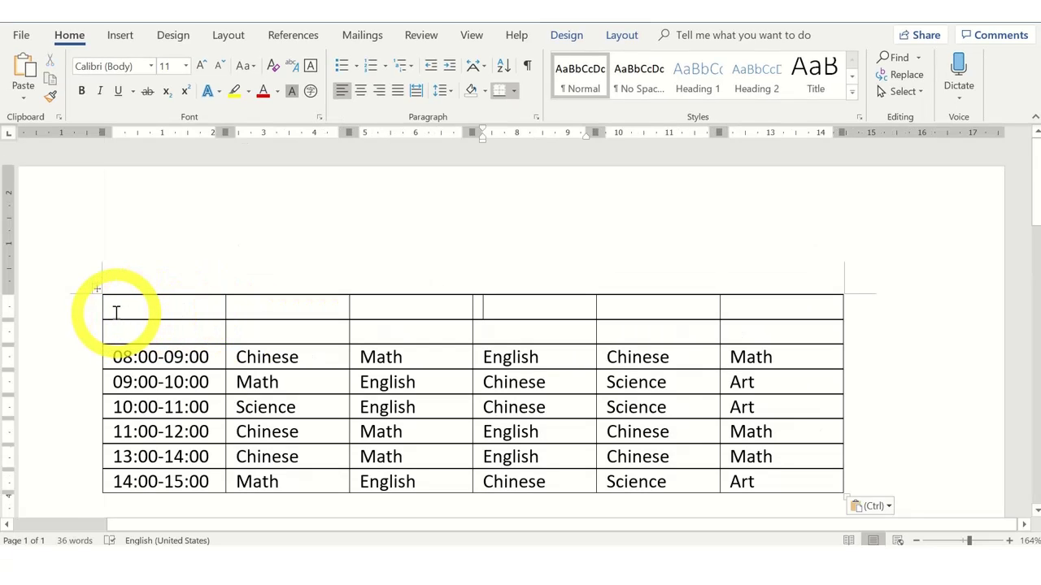
Step: Select the table's top row across its cells, and select each of the first four rows as whole rows
drag(109, 313, 837, 314)
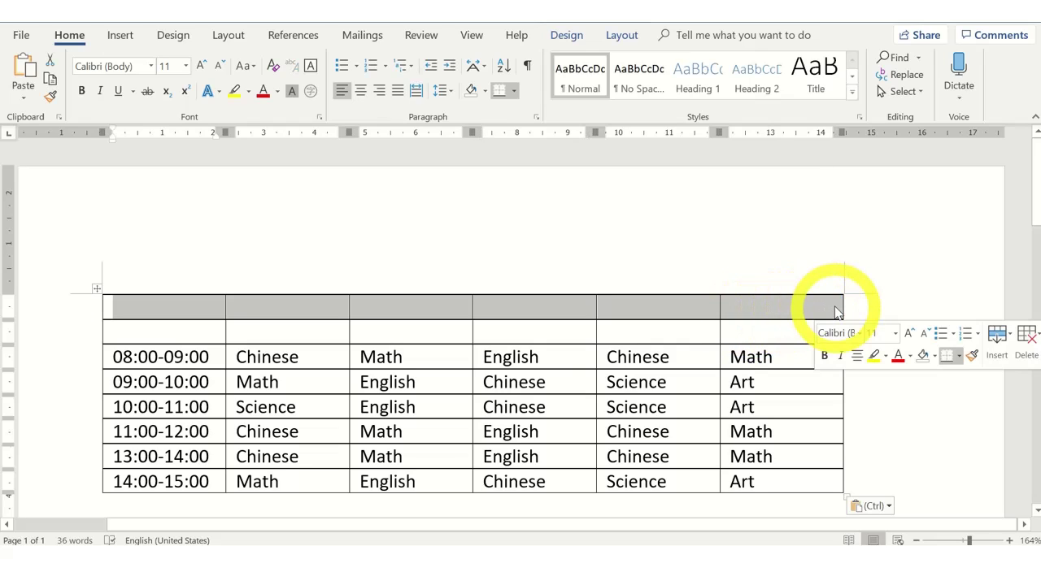
click(833, 304)
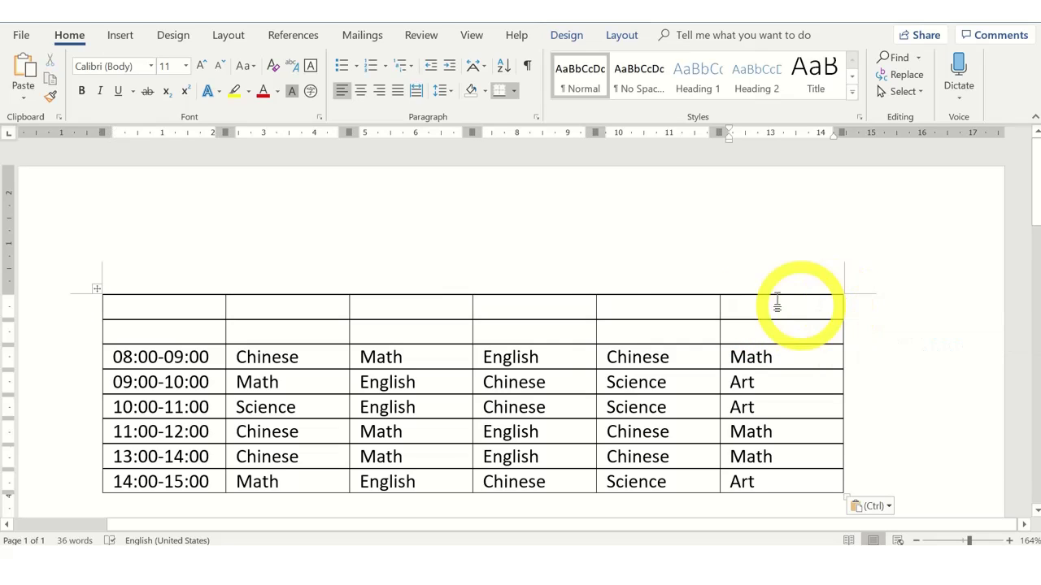
click(91, 313)
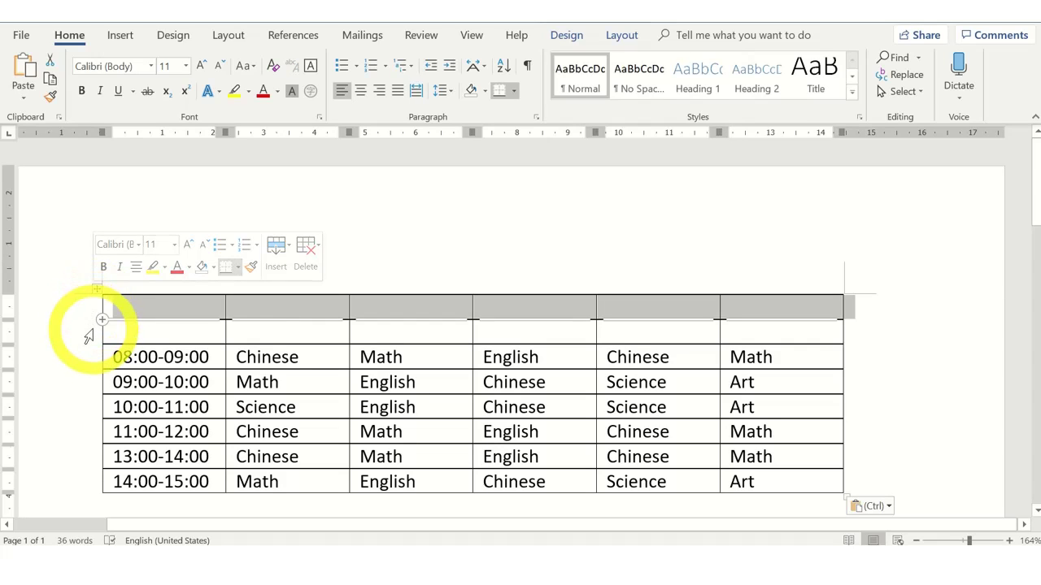
click(89, 335)
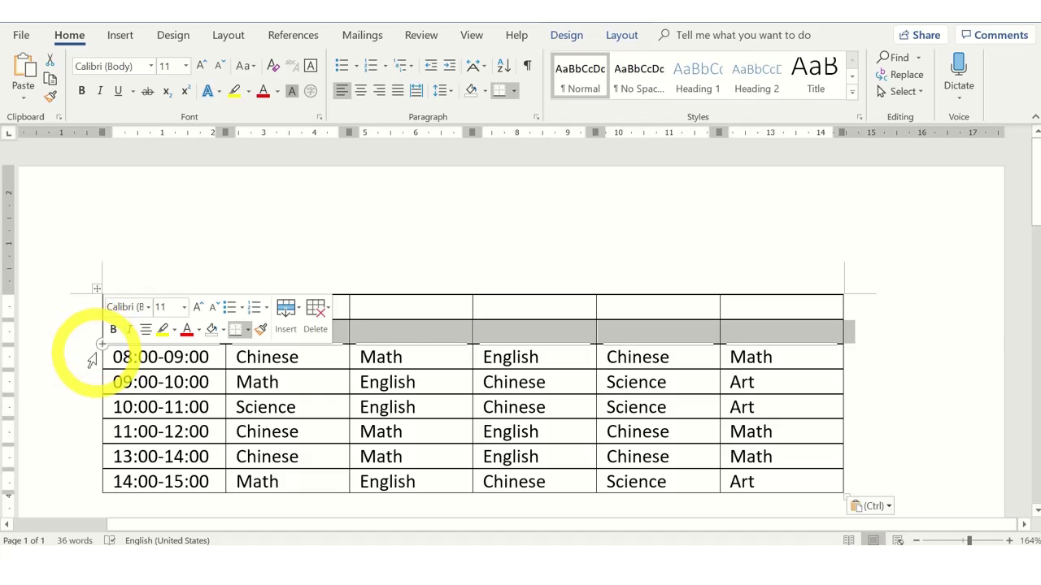
click(88, 357)
click(89, 381)
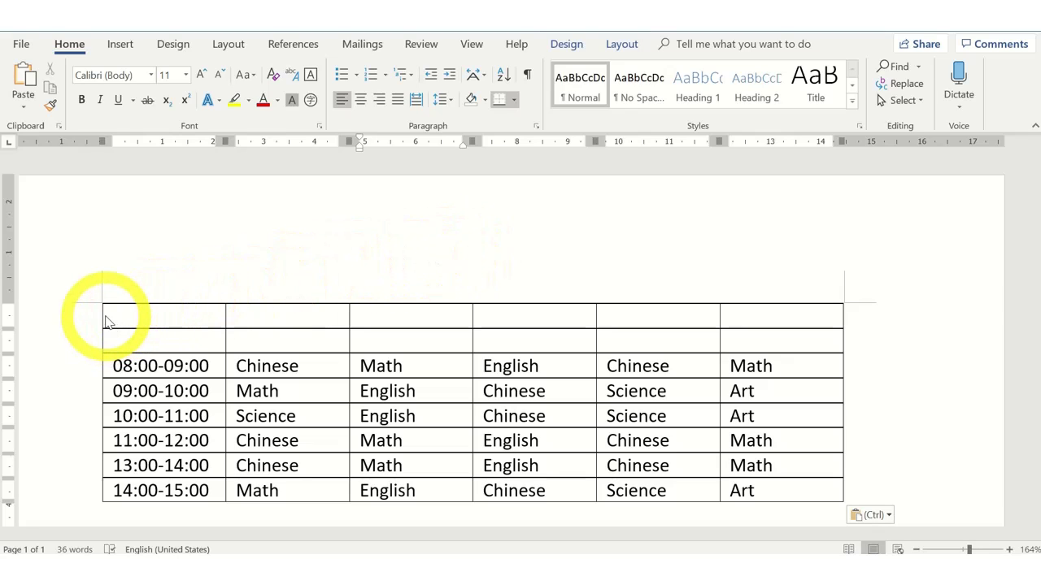
Step: Select the first column cell by cell, select the first four columns as whole columns, and clear the selection
click(103, 326)
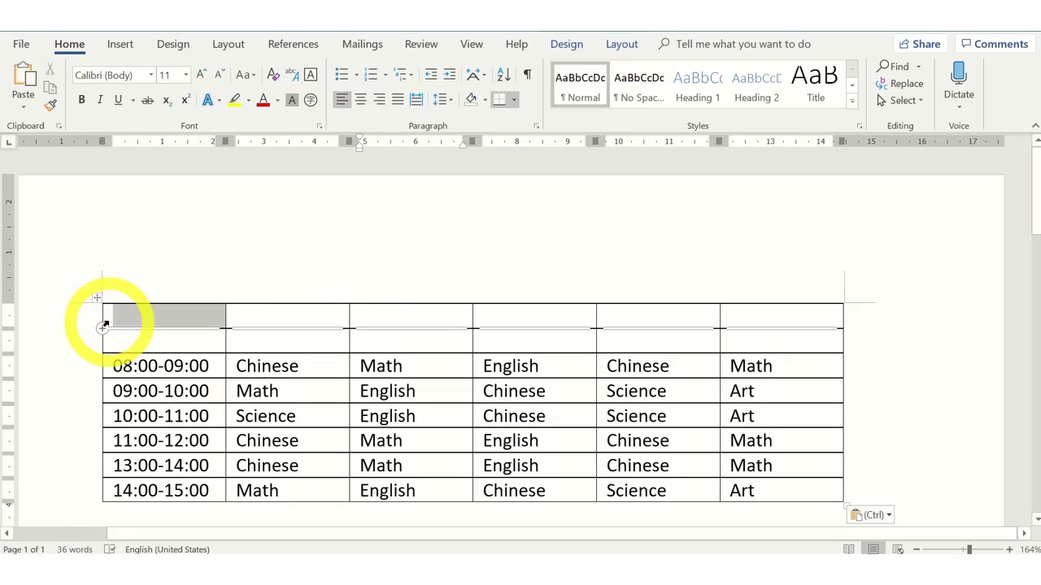
drag(103, 326, 109, 488)
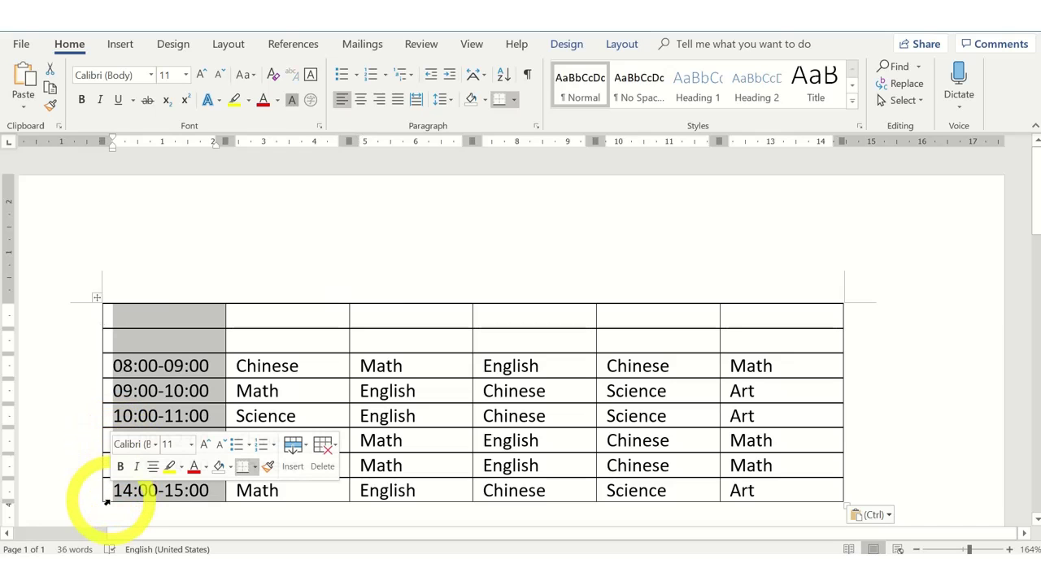
click(249, 321)
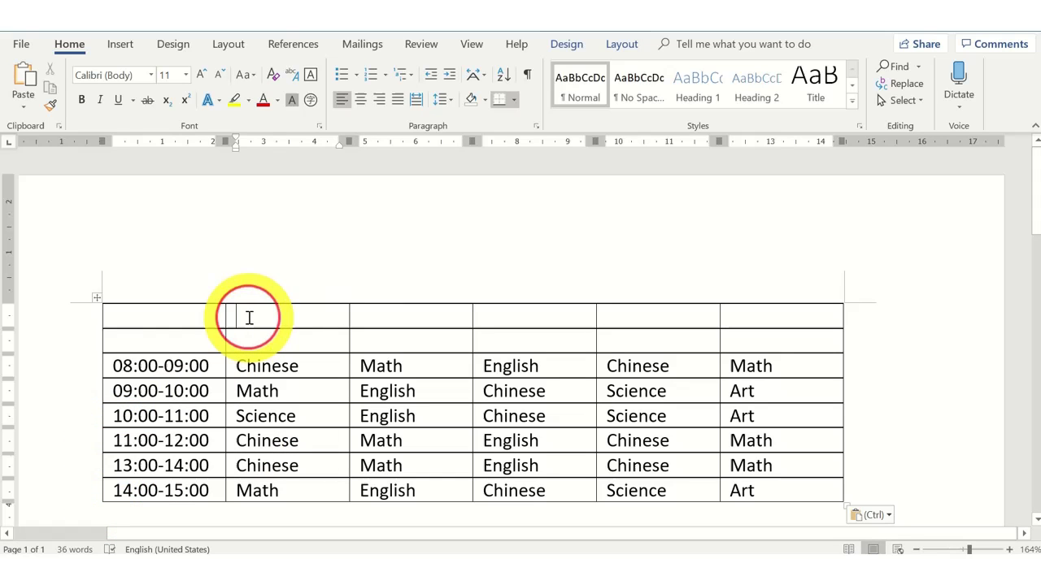
click(176, 271)
click(276, 278)
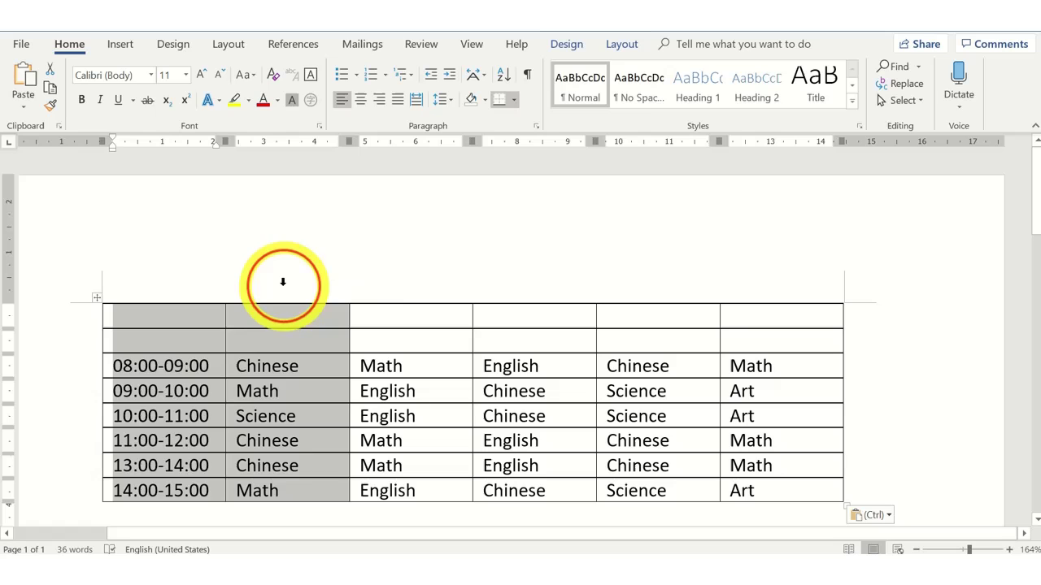
click(435, 282)
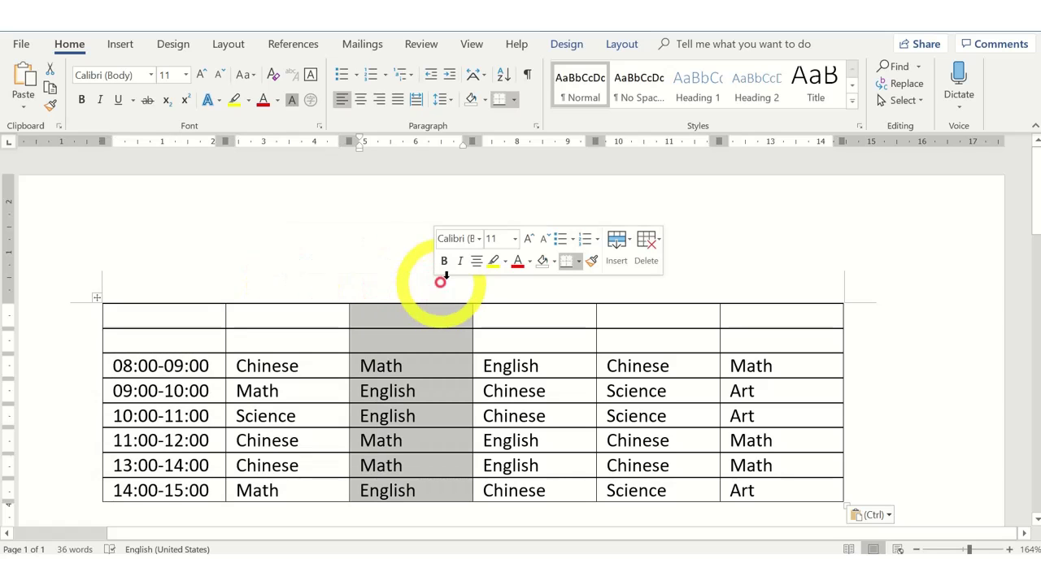
click(519, 287)
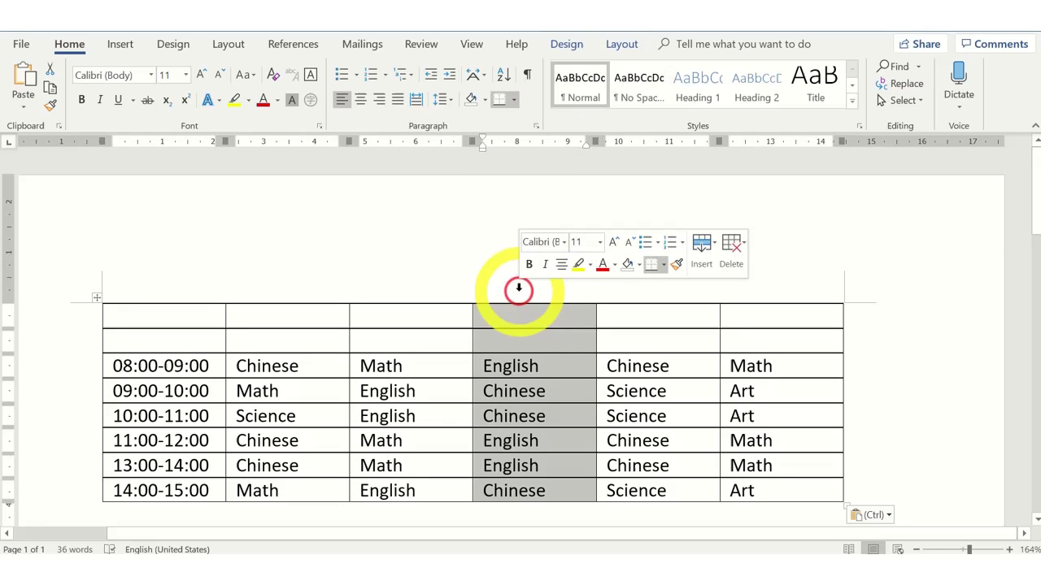
click(507, 365)
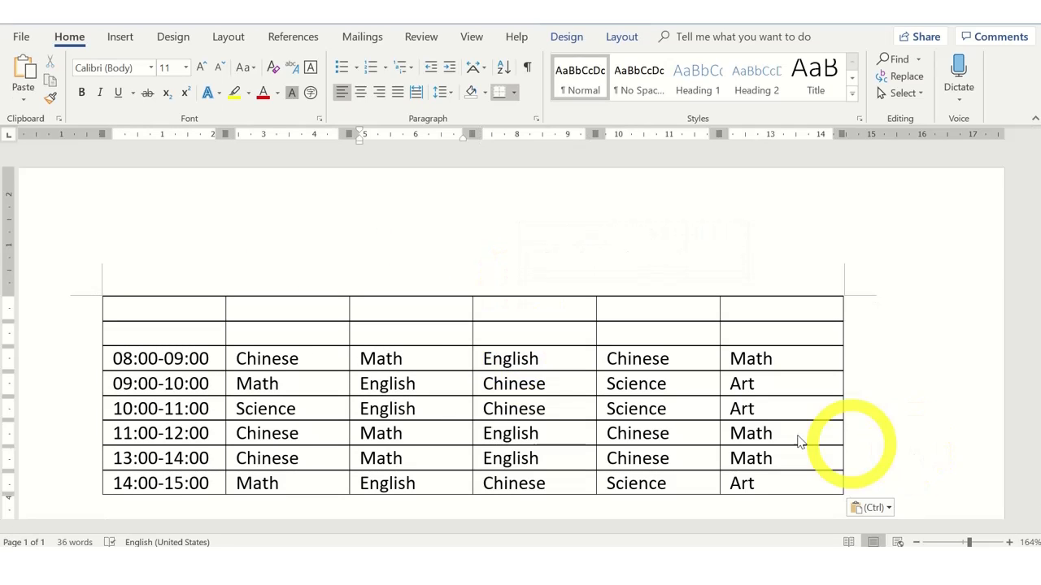
Step: Select the entire timetable and set the row height to 2.5 cm
click(404, 313)
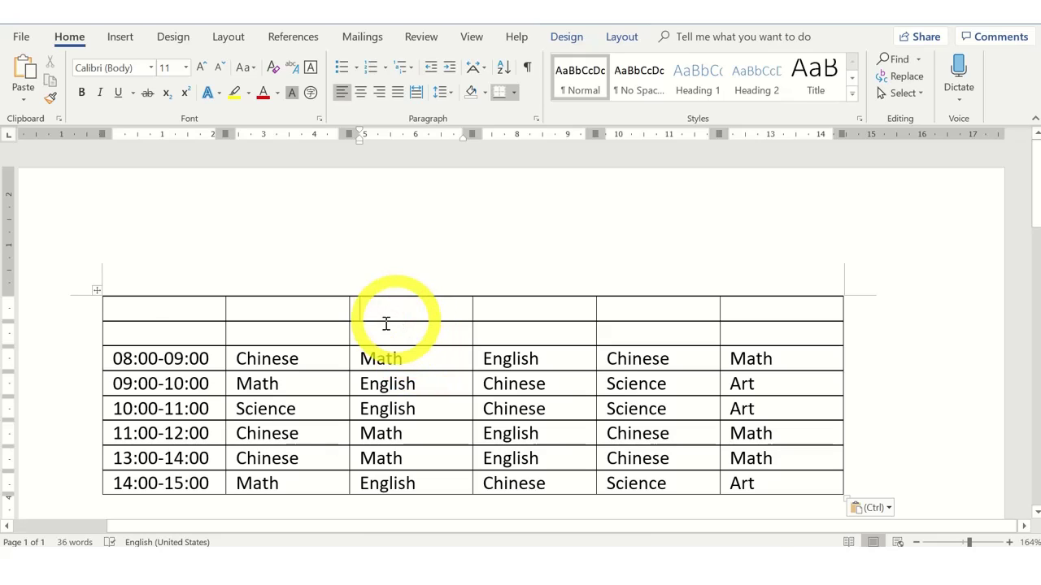
click(96, 291)
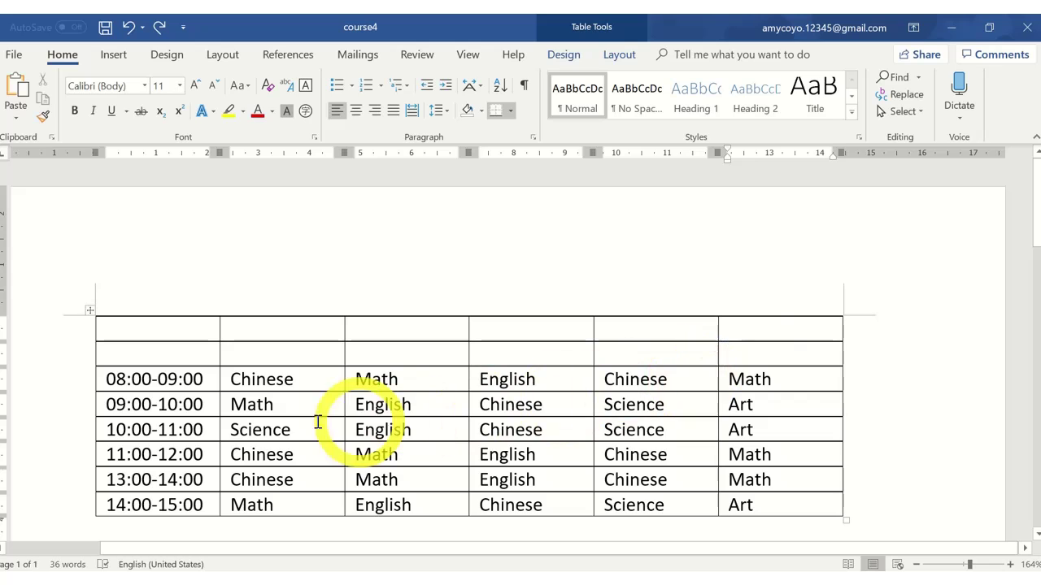
click(87, 310)
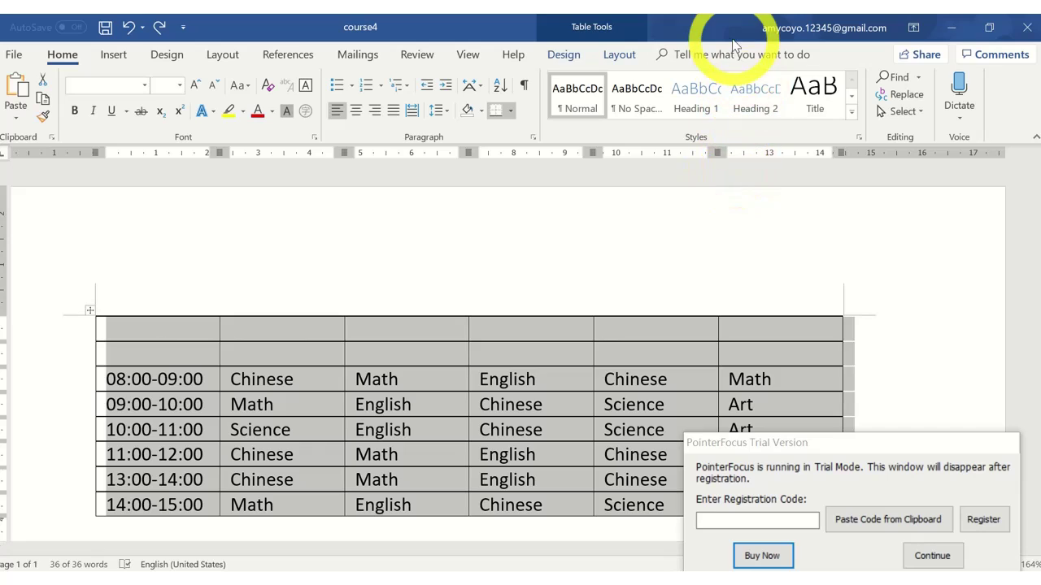
click(622, 57)
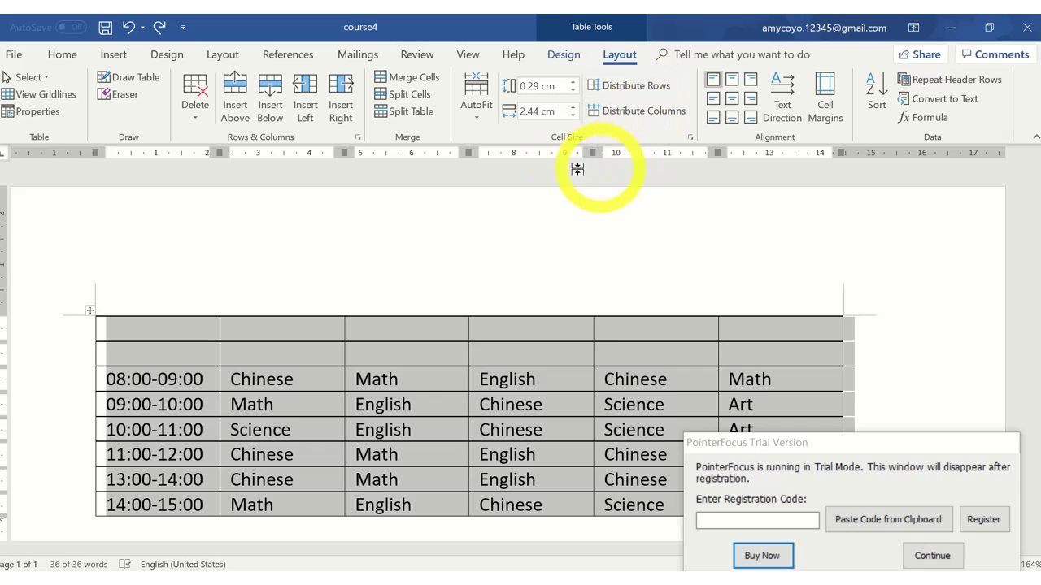
click(561, 86)
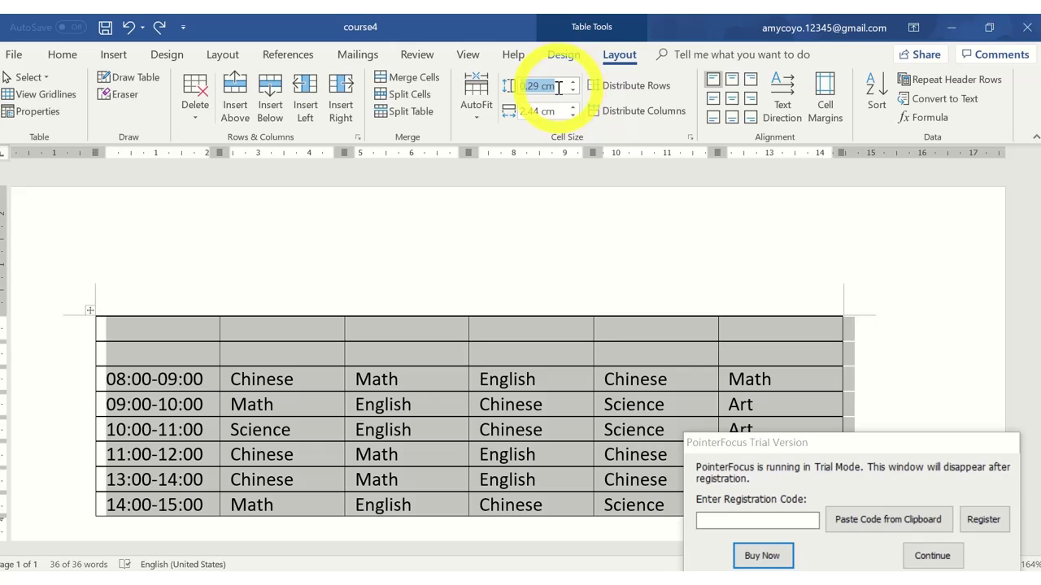
key(BackSpace)
text(2.5)
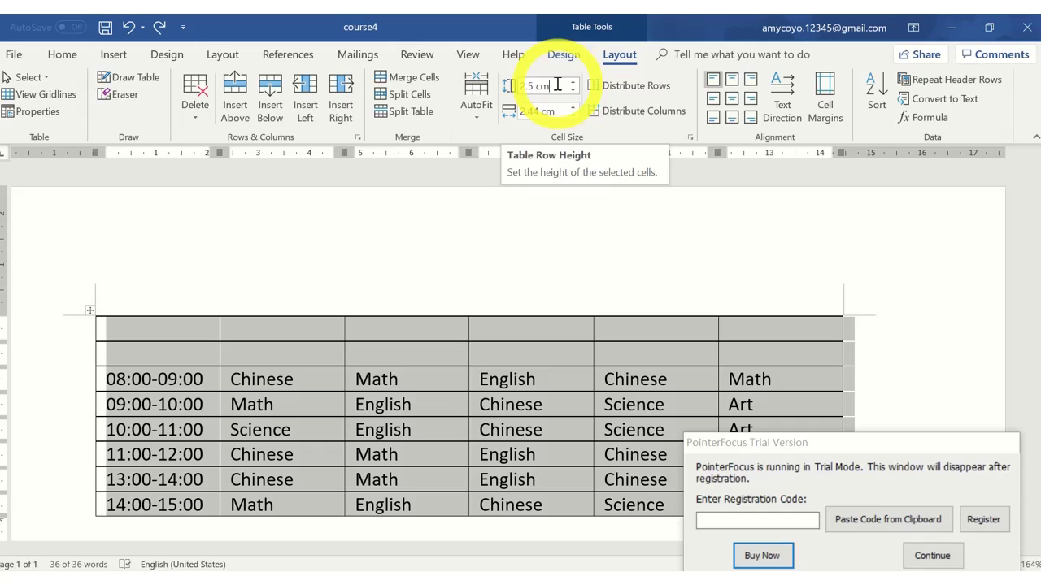
key(Return)
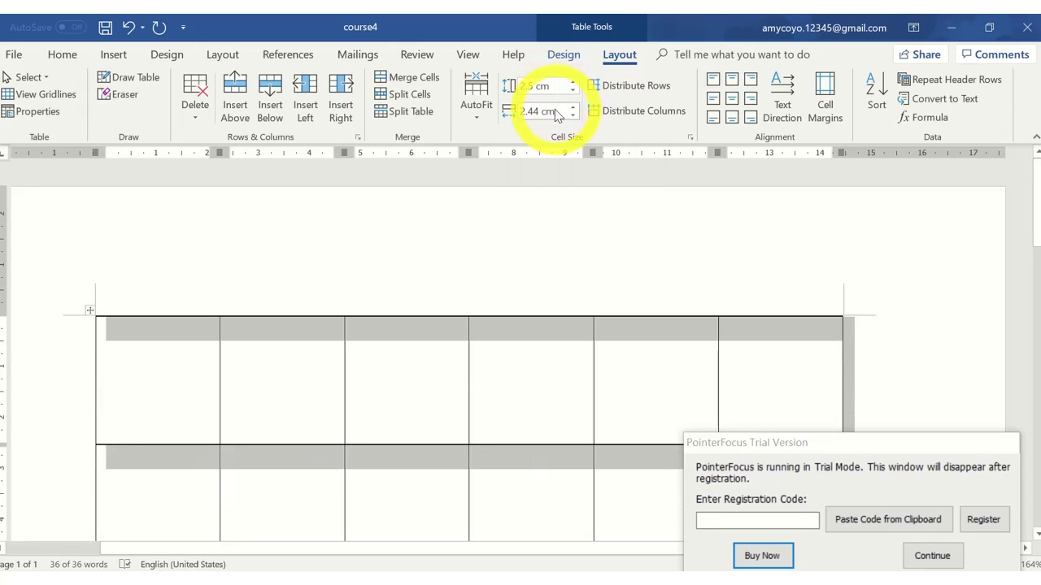
Step: Set the column width of the entire timetable to 2.5 cm
click(553, 110)
key(BackSpace)
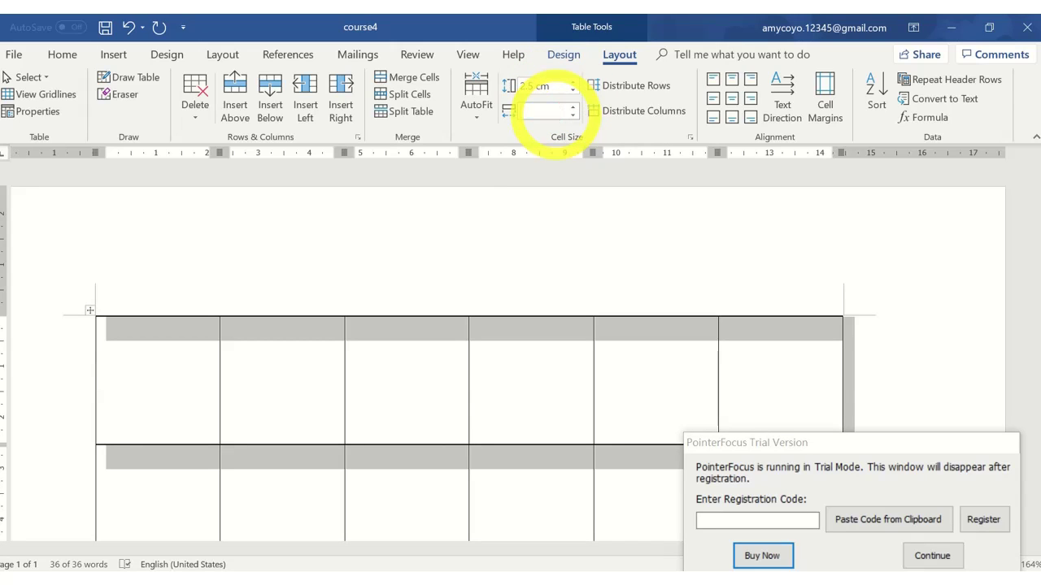
text(2.5 cm)
key(Return)
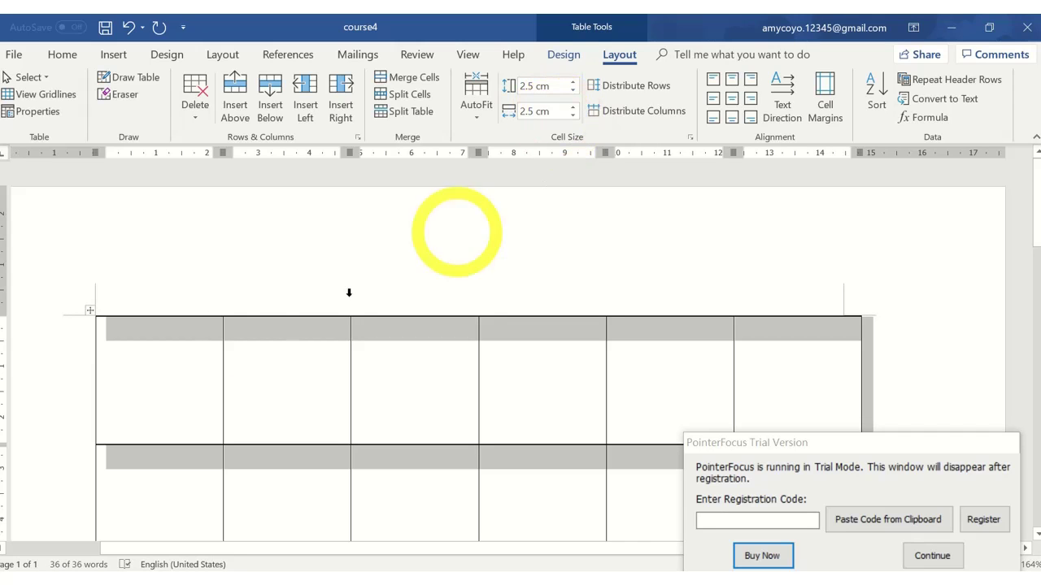
scroll(209, 344, down, 10)
scroll(212, 341, down, 5)
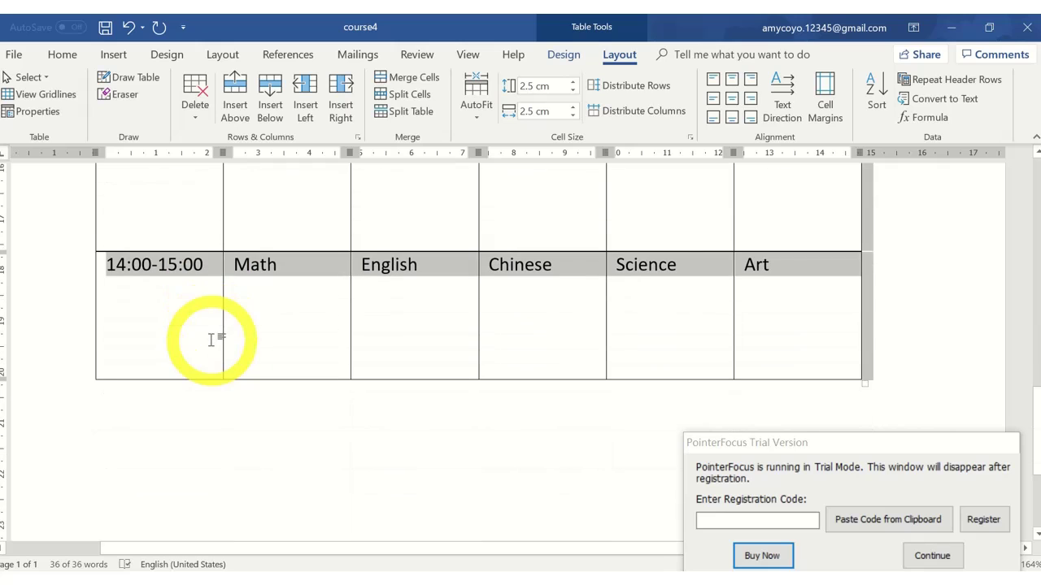
scroll(212, 299, down, 2)
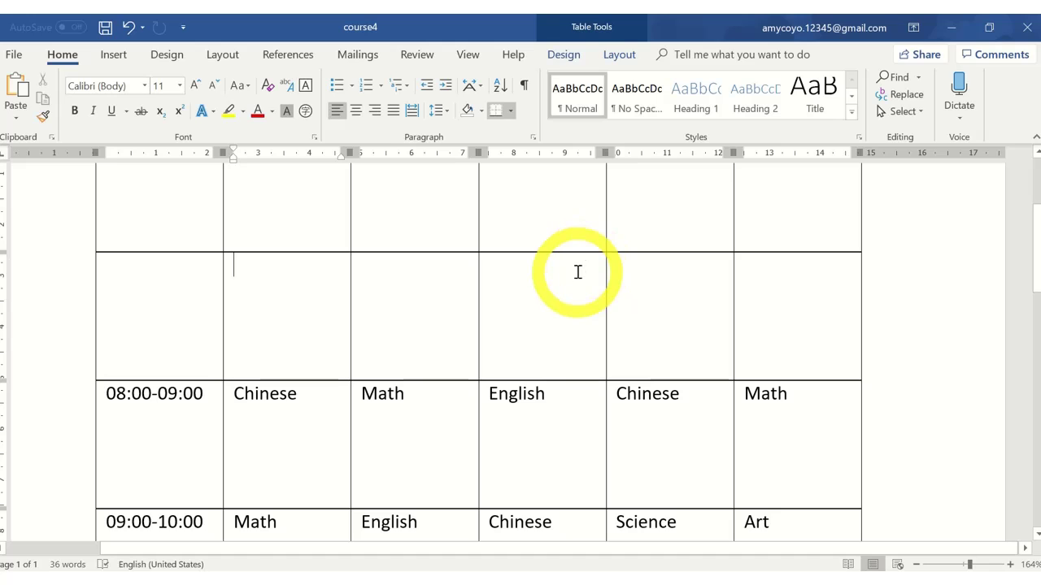
Step: Enter the day headings Mon and Tues in the second and third cells of the timetable's second row
click(251, 271)
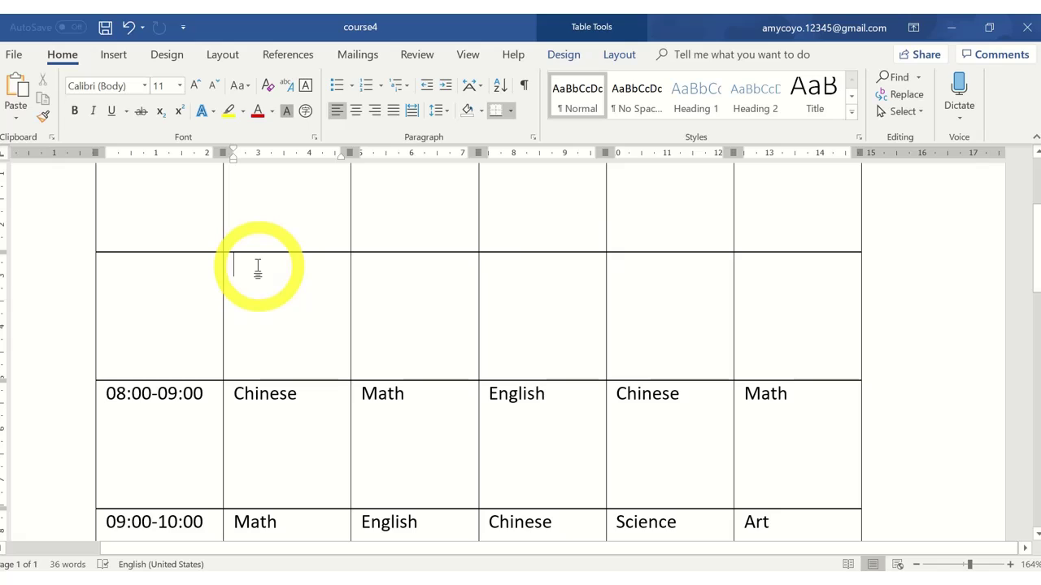
text(M)
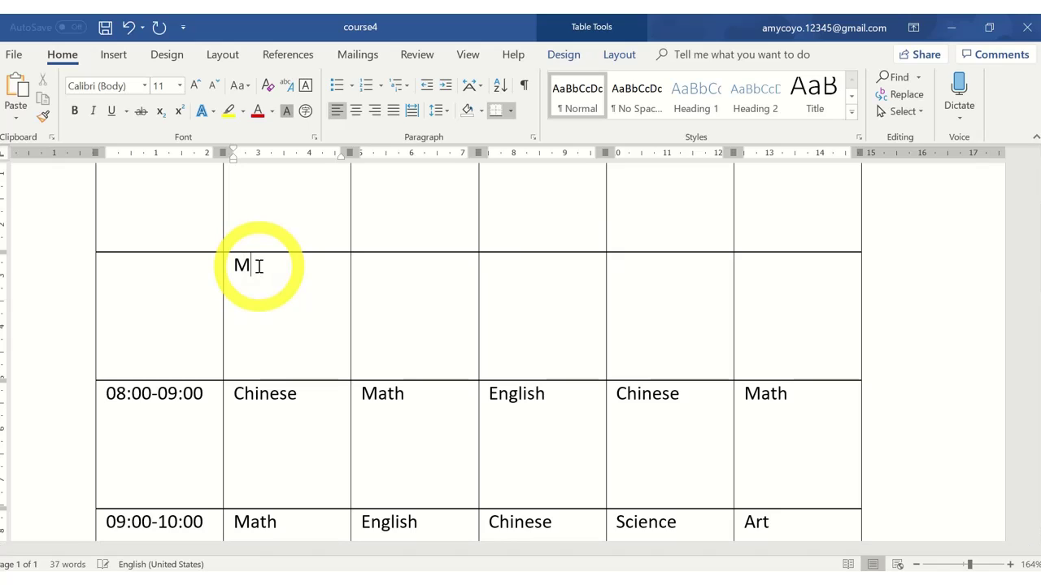
text(on)
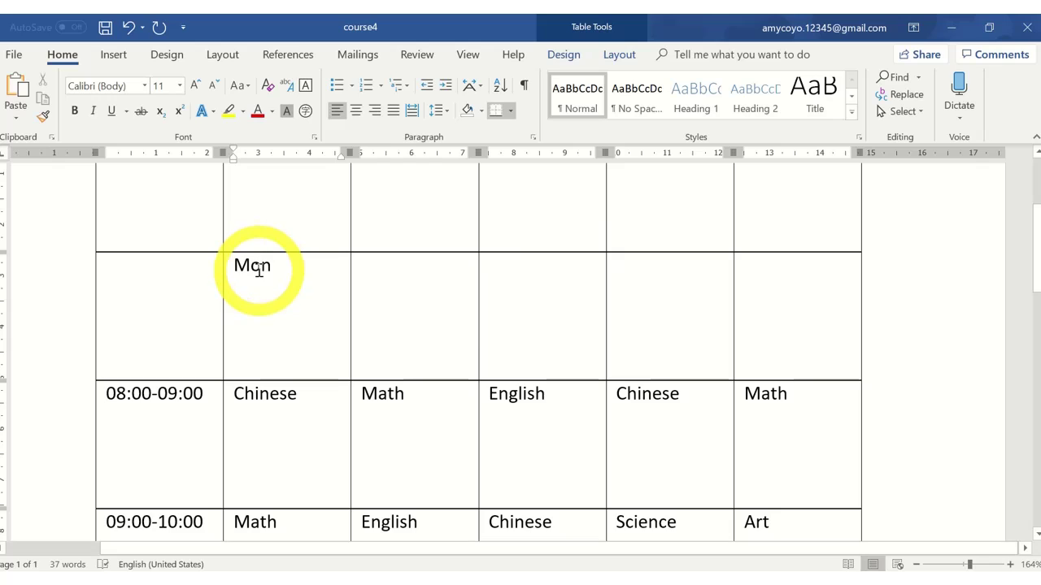
click(378, 267)
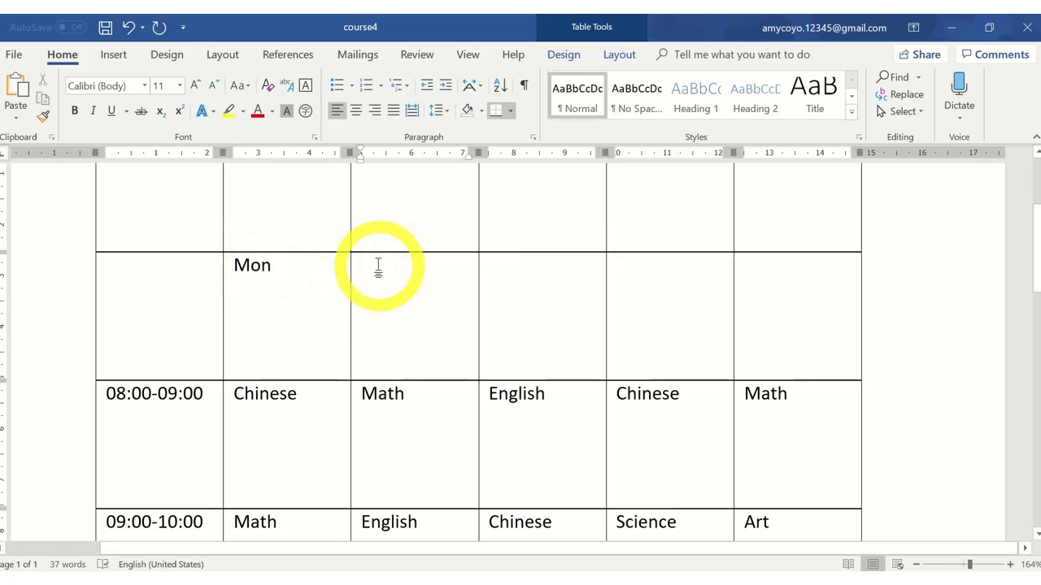
text(Tues)
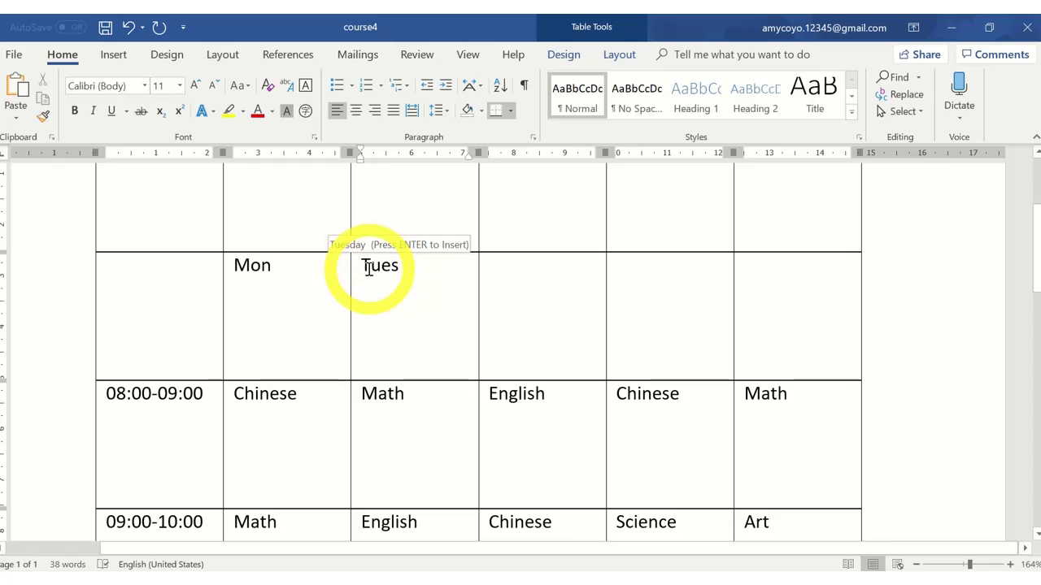
Step: Format the word Tues in Eras Bold ITC, size 18, with a grey-green theme font color
drag(363, 266, 408, 263)
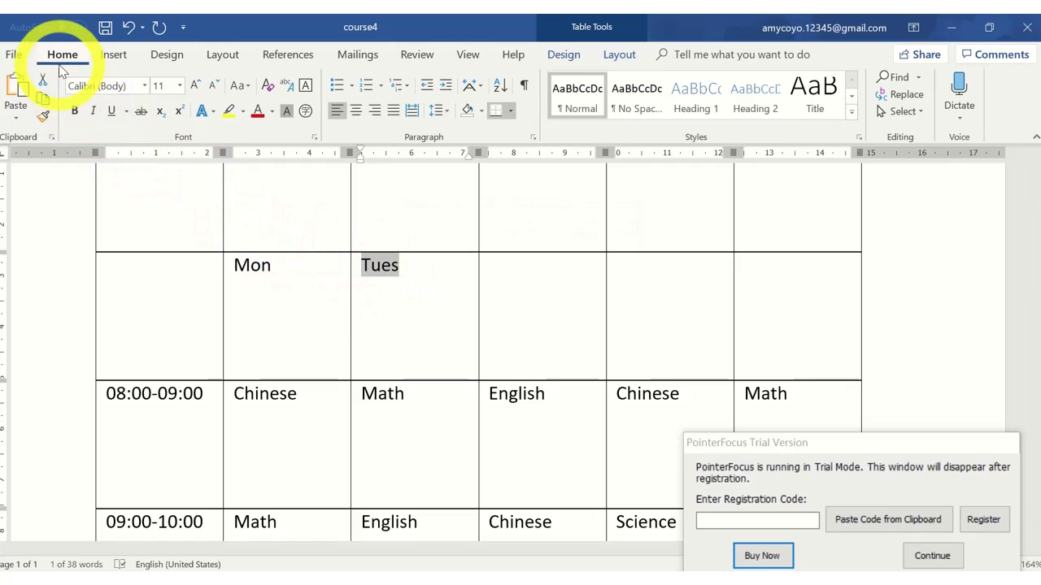
click(145, 86)
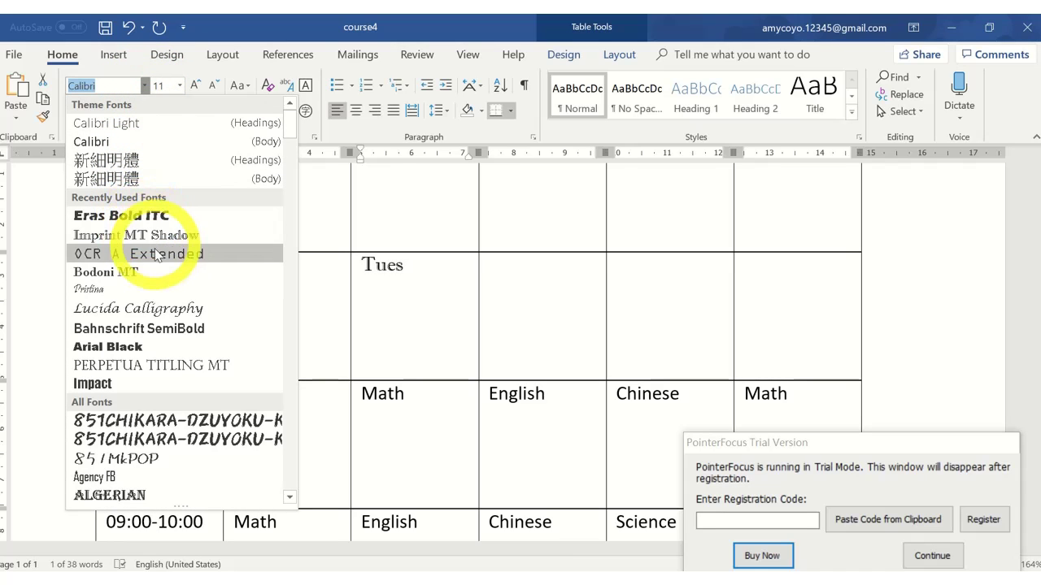
click(163, 216)
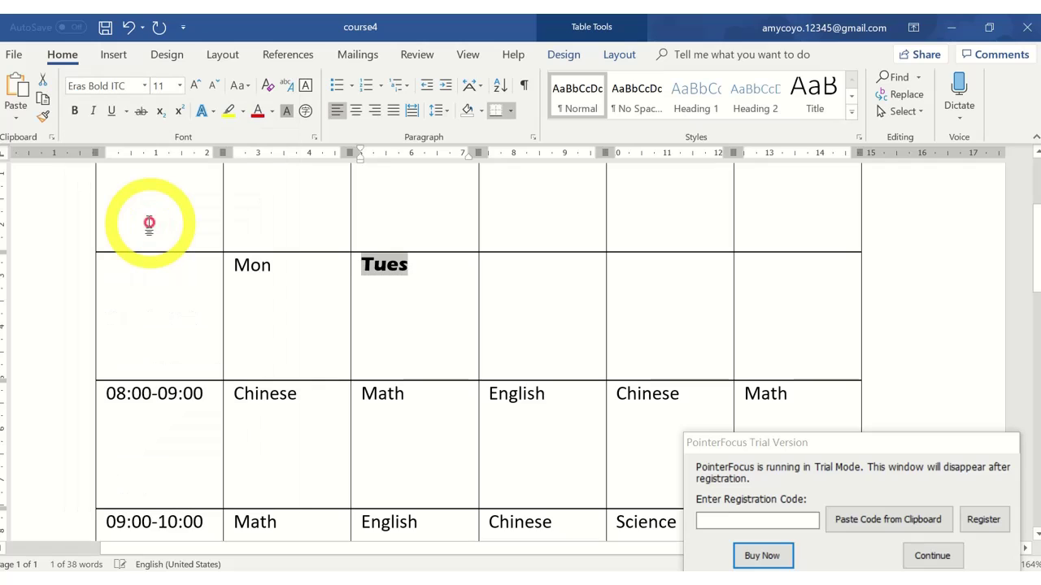
click(180, 88)
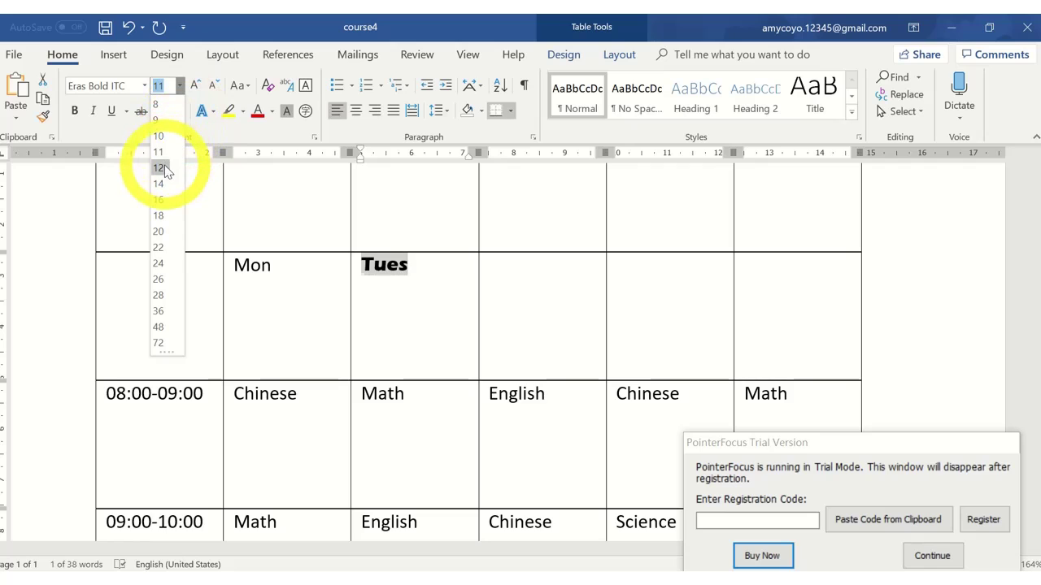
click(159, 215)
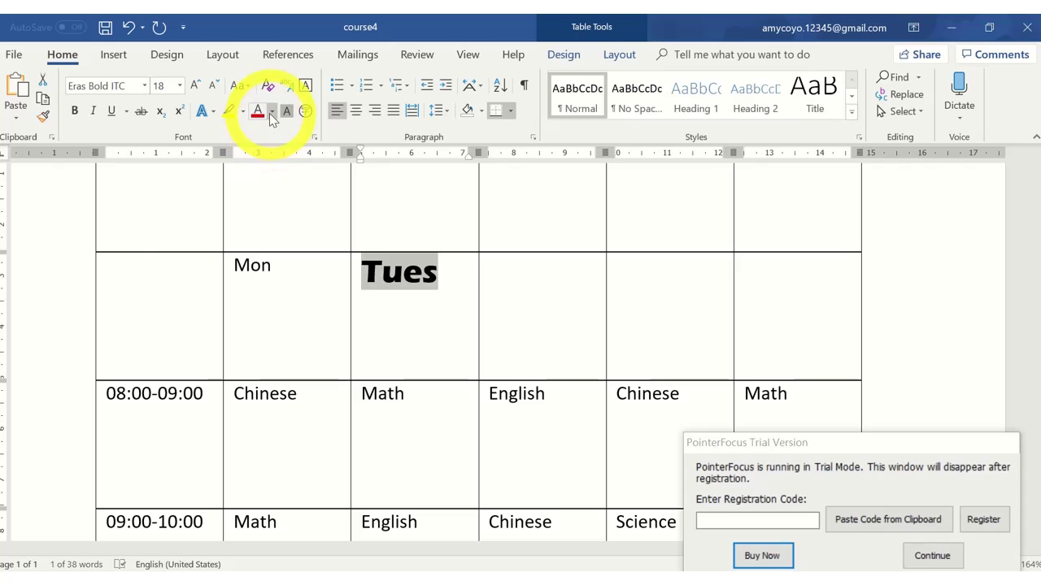
click(272, 113)
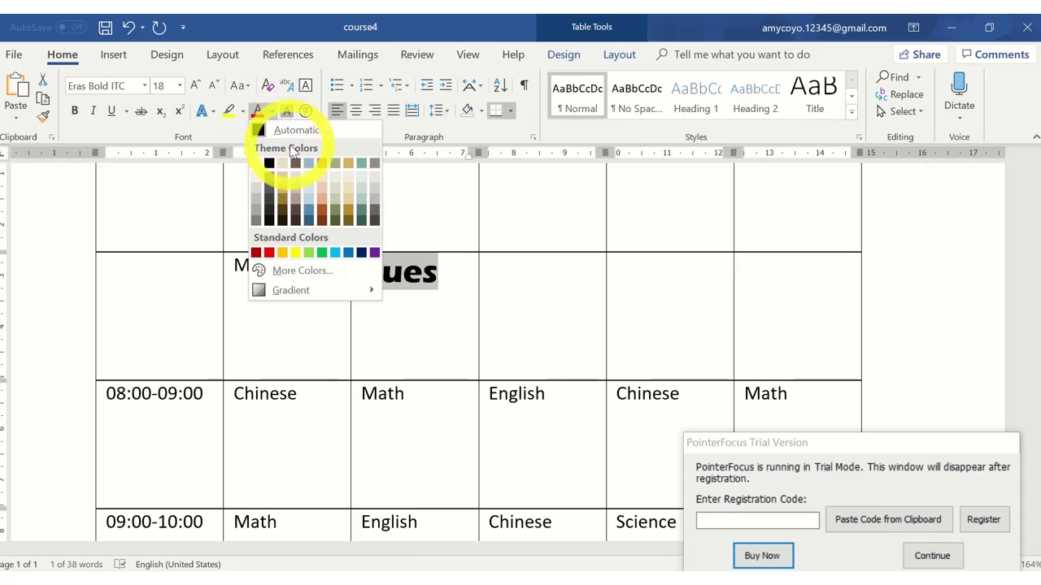
click(360, 166)
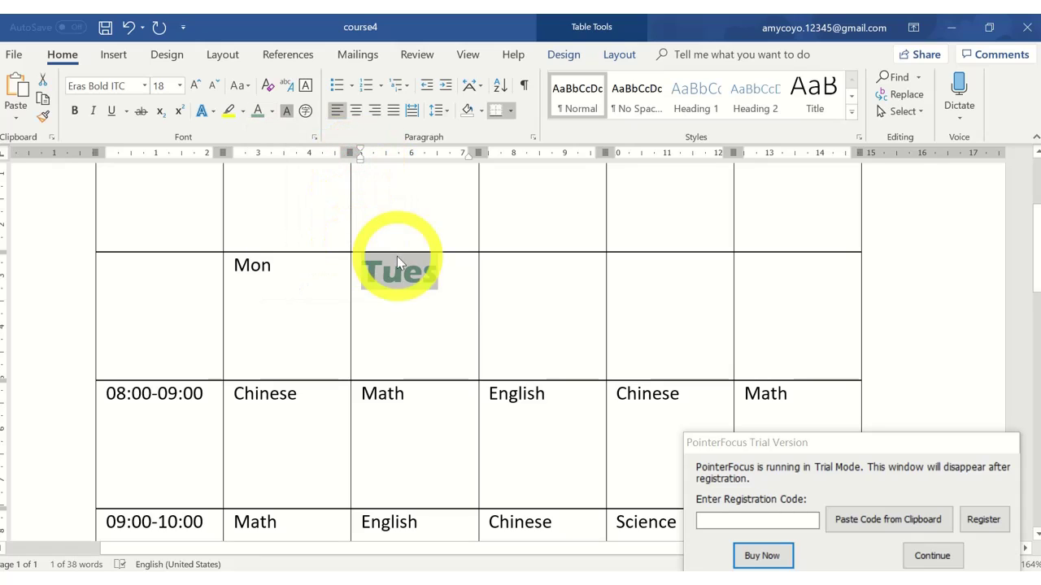
click(446, 272)
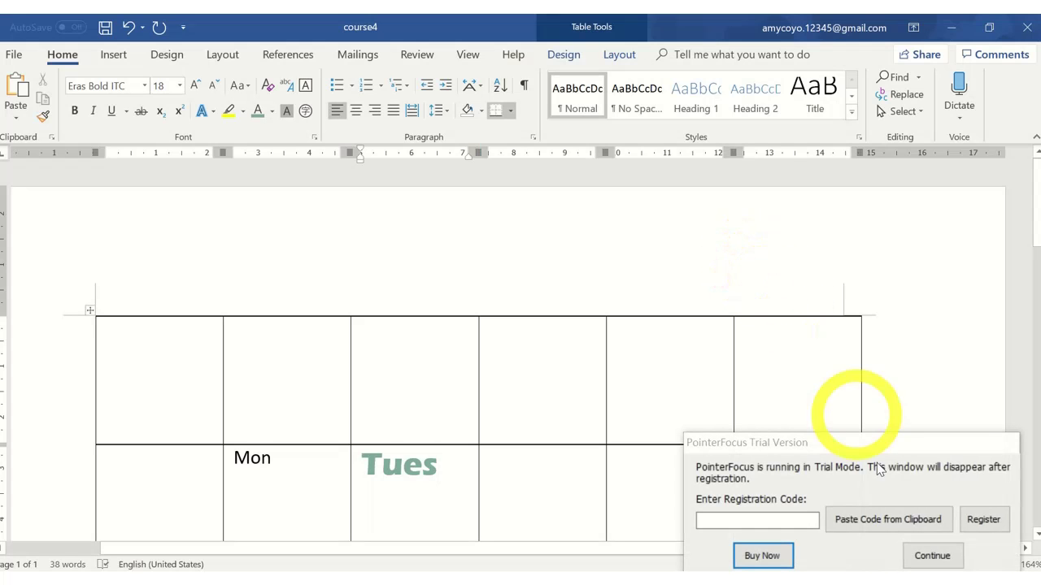
Step: Dismiss the PointerFocus trial notice and center the whole timetable's text horizontally and vertically within its cells
click(932, 556)
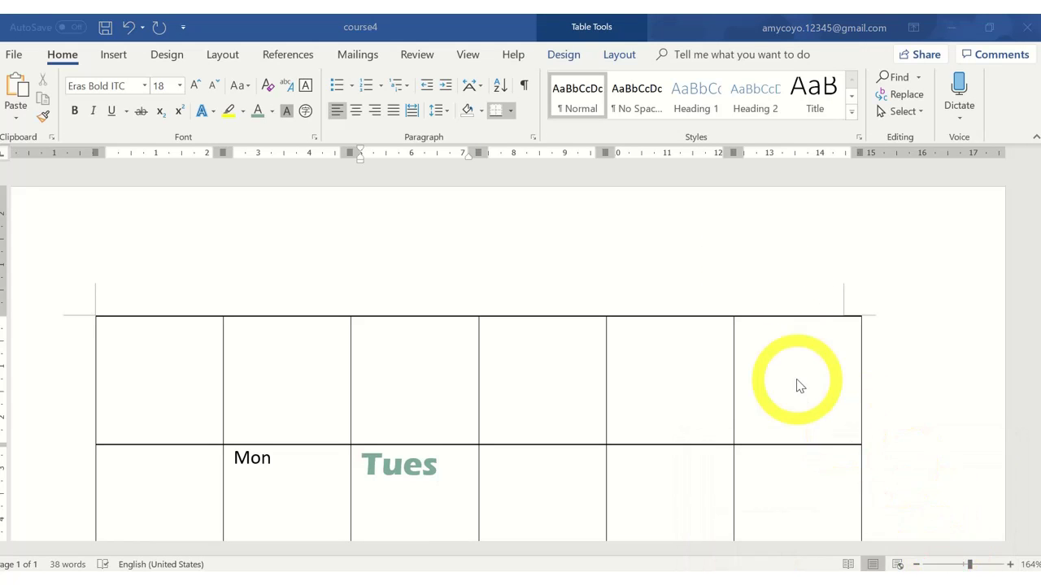
click(106, 321)
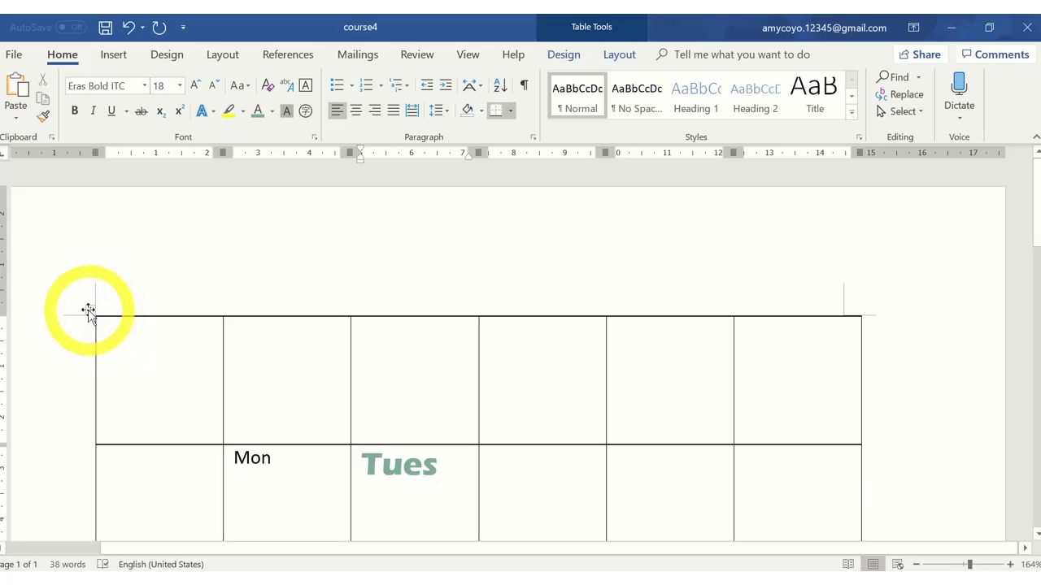
click(88, 311)
scroll(89, 325, down, 3)
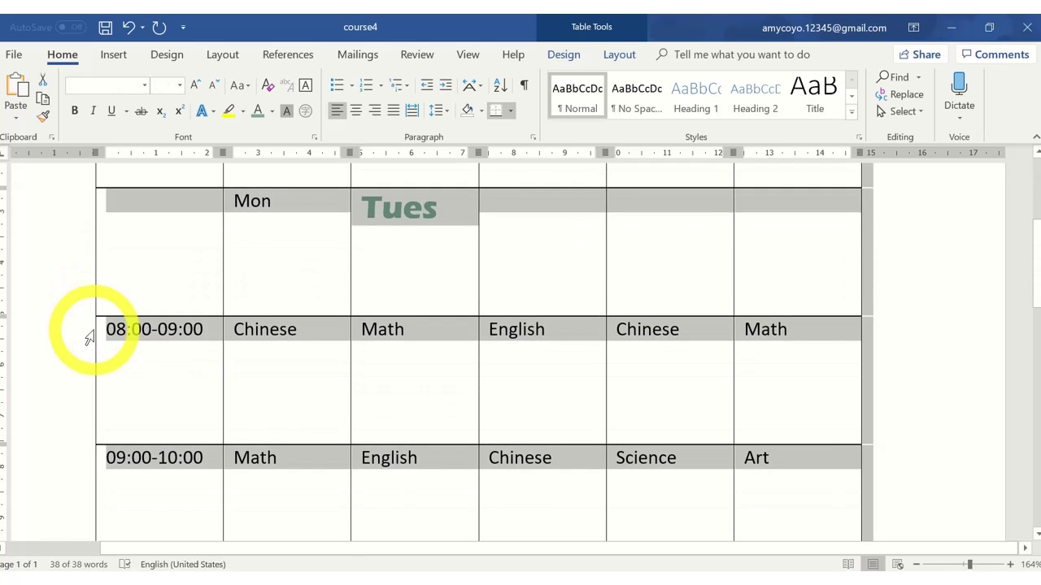
scroll(89, 338, down, 1)
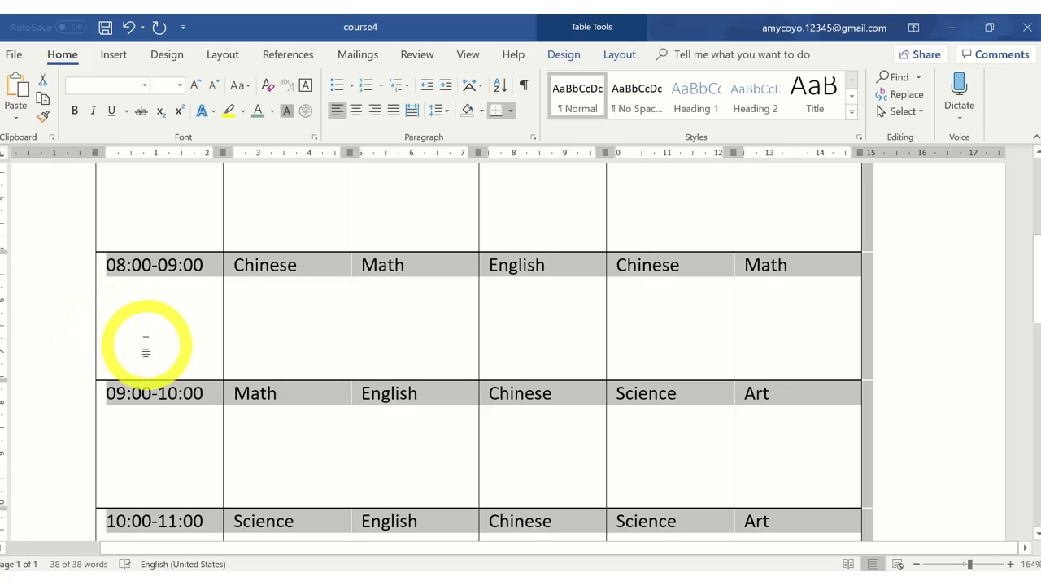
click(617, 56)
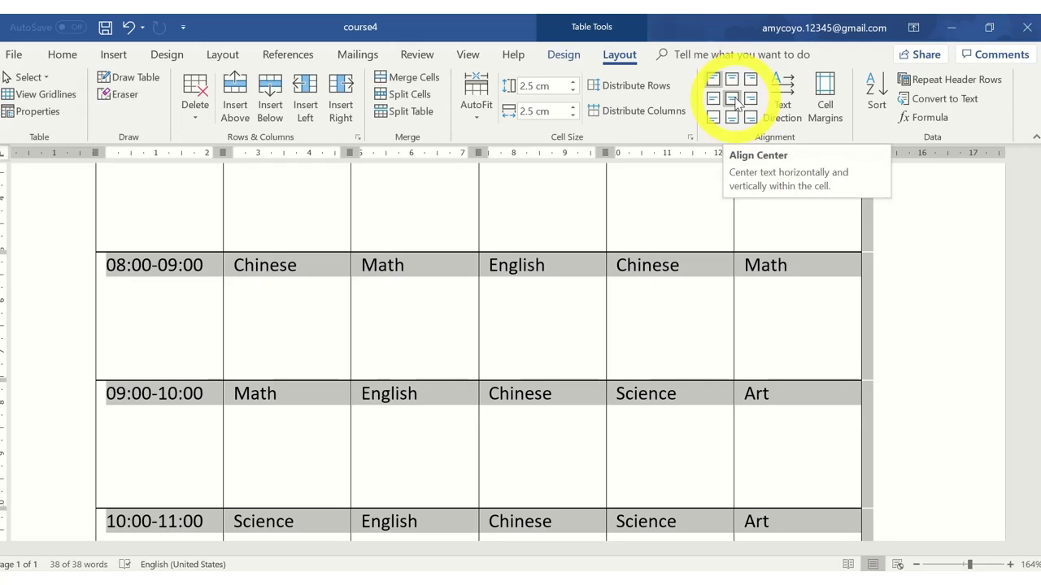
click(735, 99)
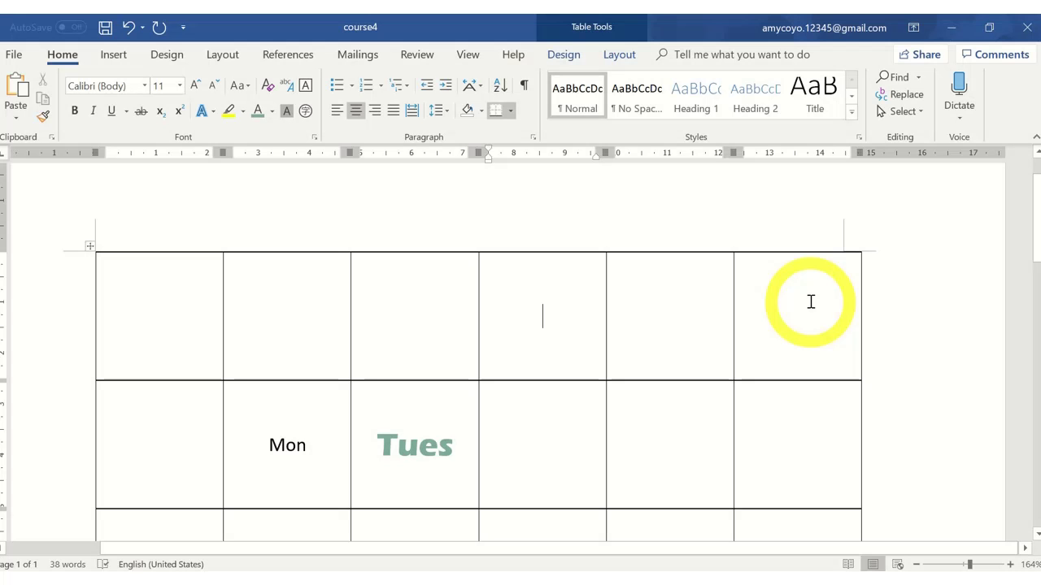
Step: Merge all six cells of the timetable's top row into a single cell
click(151, 313)
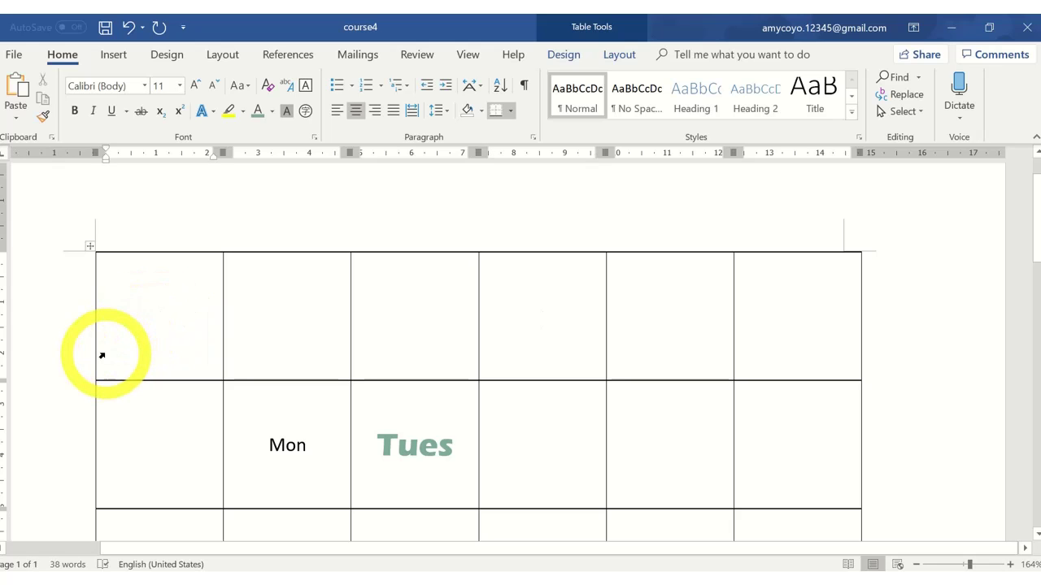
drag(103, 356, 841, 353)
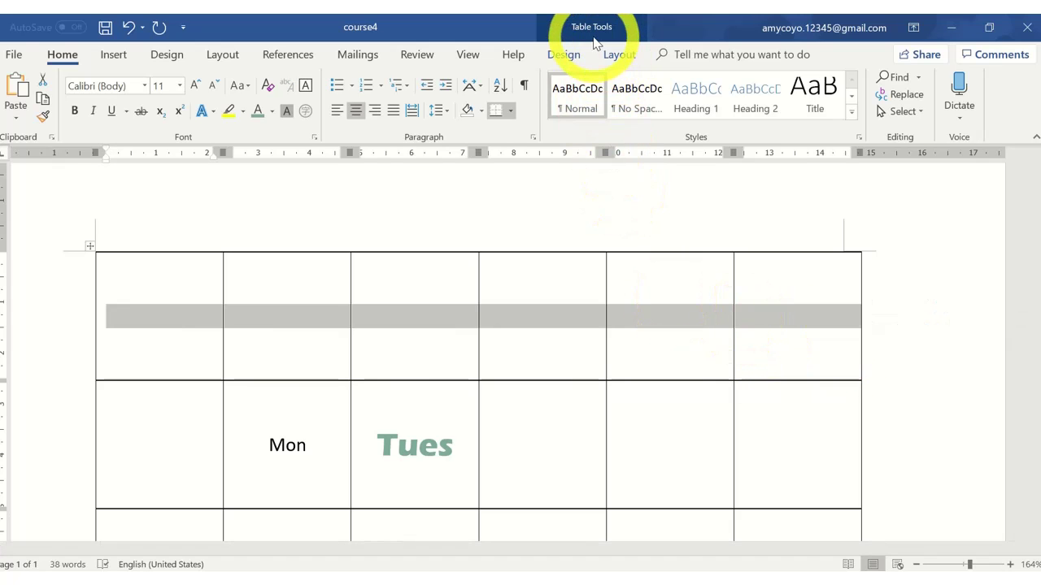
click(623, 56)
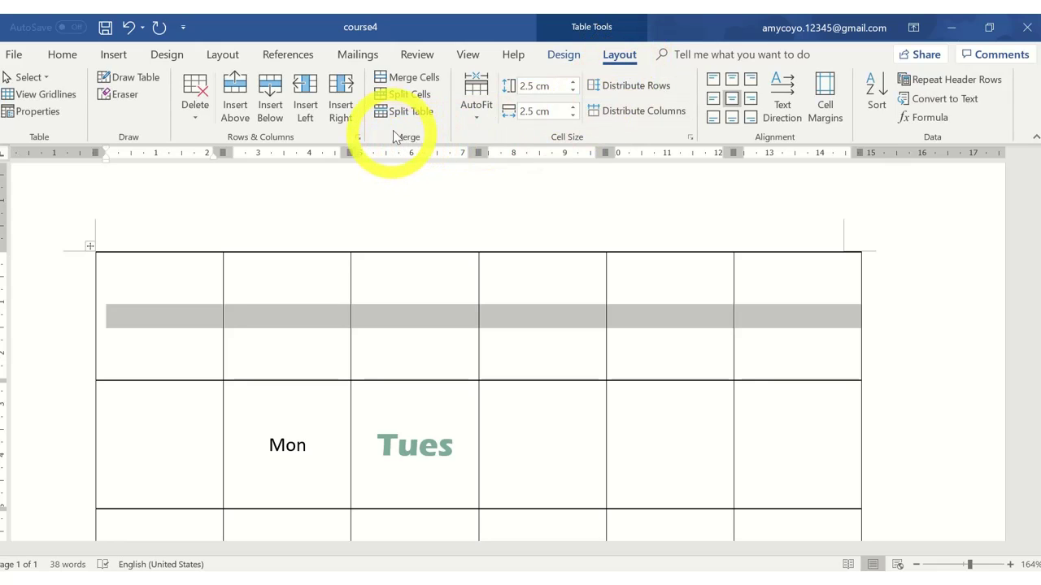
click(430, 78)
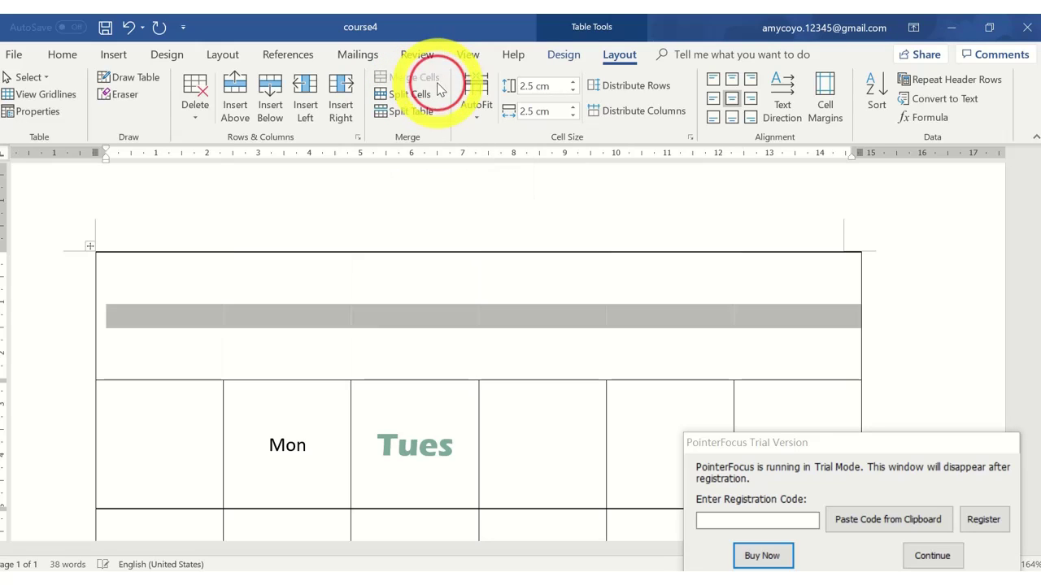
click(587, 304)
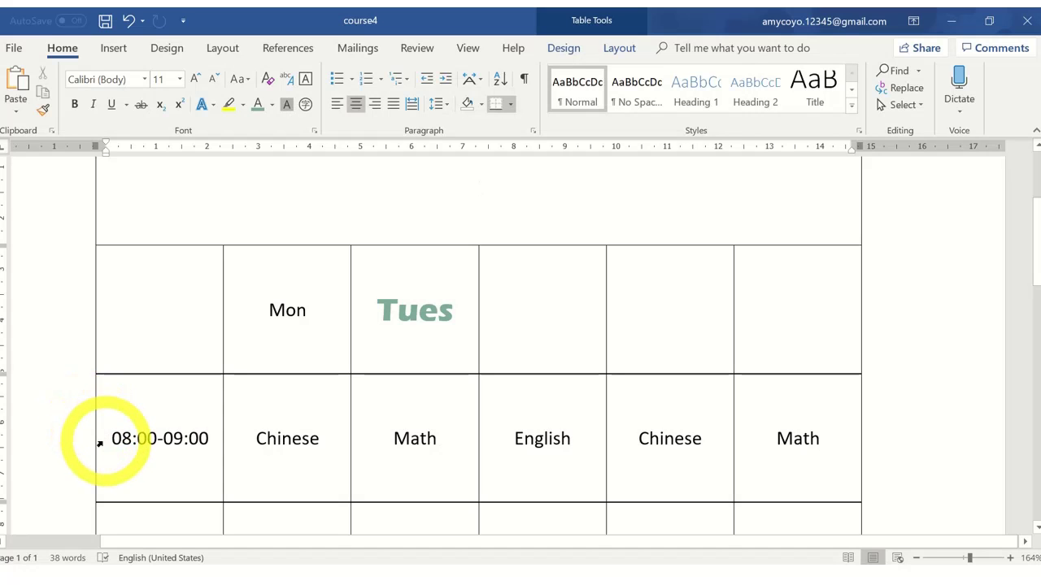
Step: Insert an empty row above the timetable's 08:00-09:00 row and clear the selection
click(99, 443)
drag(319, 446, 848, 451)
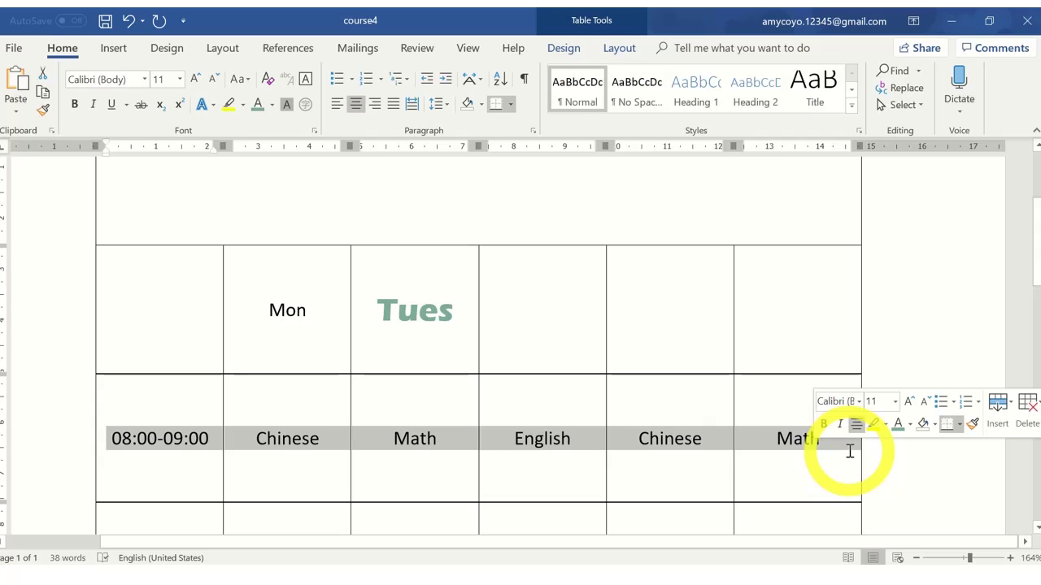
click(619, 48)
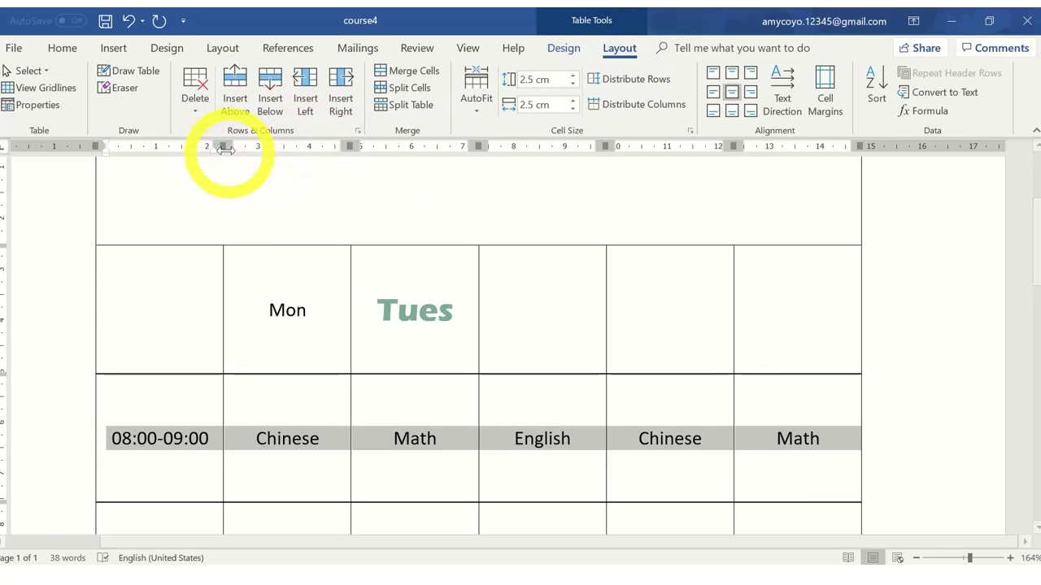
click(238, 98)
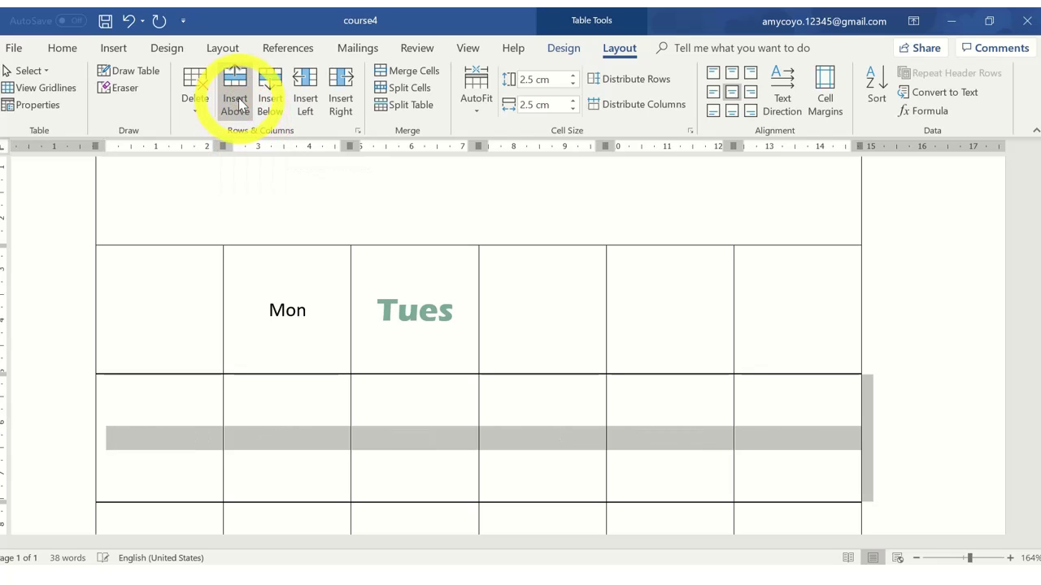
scroll(274, 238, down, 3)
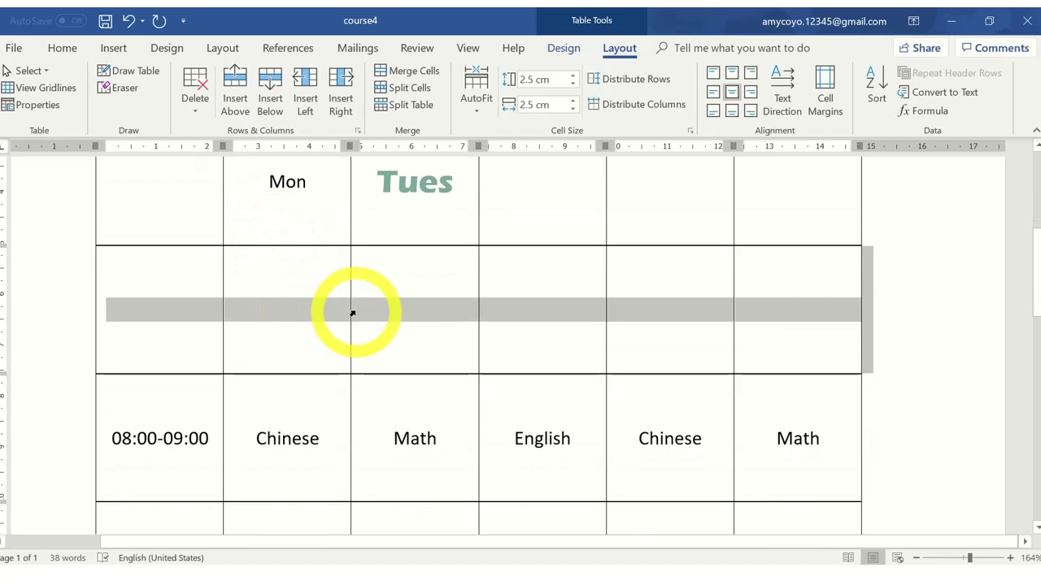
click(399, 312)
Step: Insert an empty row directly below the 08:00-09:00 row
scroll(399, 312, down, 1)
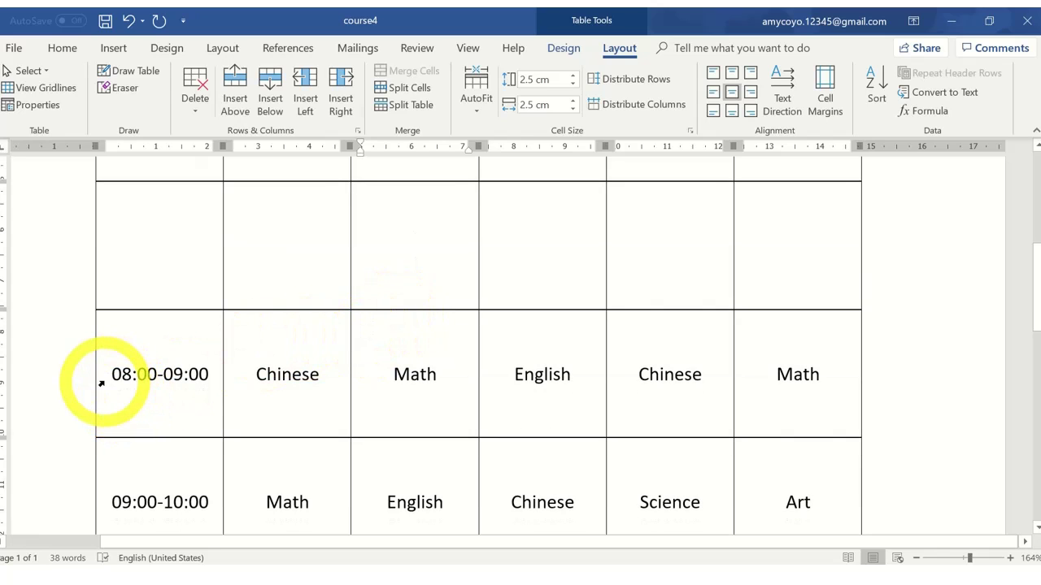
drag(104, 375, 812, 390)
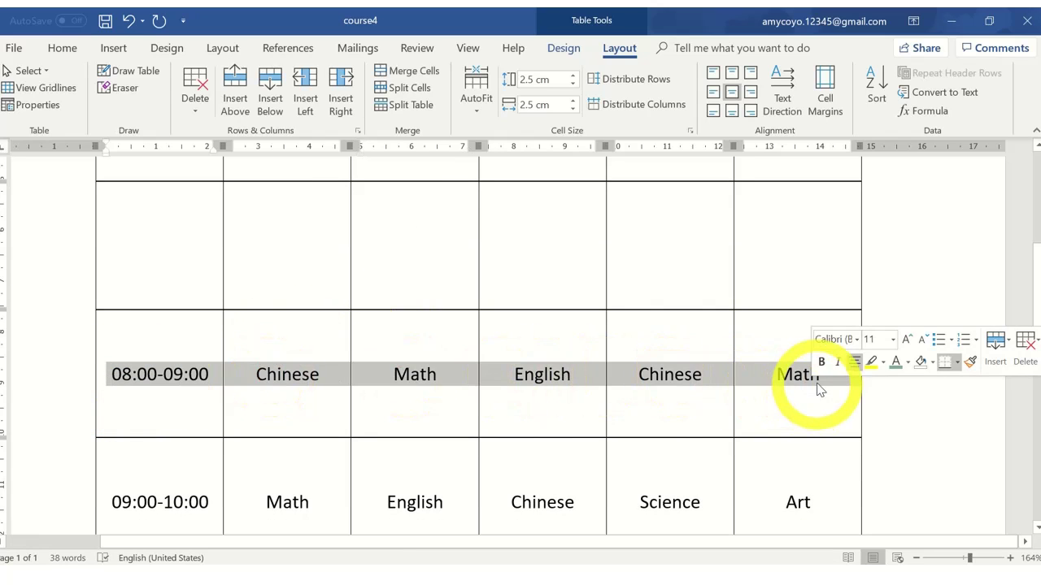
click(266, 111)
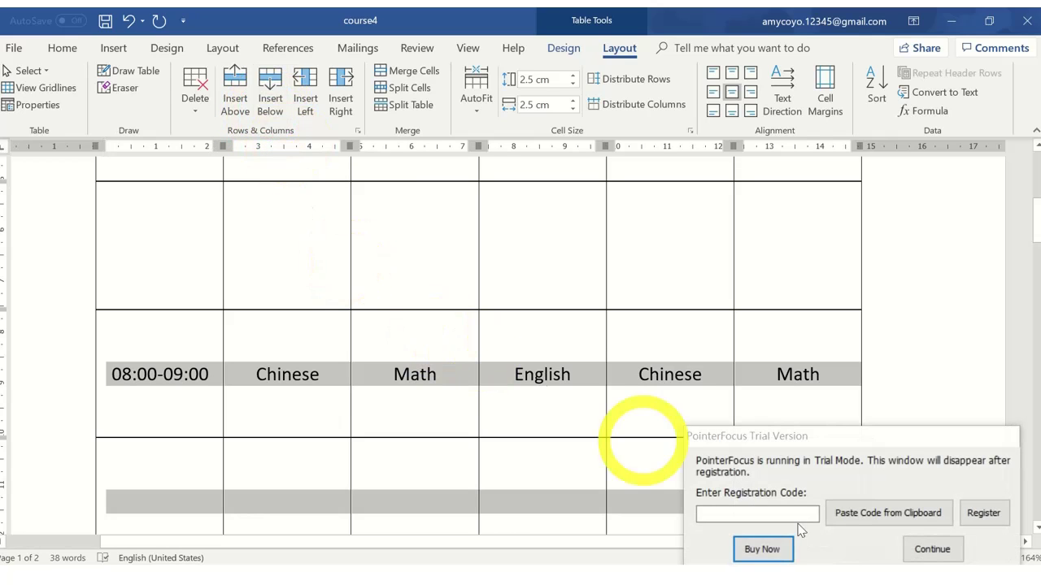
Step: Dismiss the PointerFocus trial notice and insert an empty column to the right of the timetable's last Math column
click(928, 547)
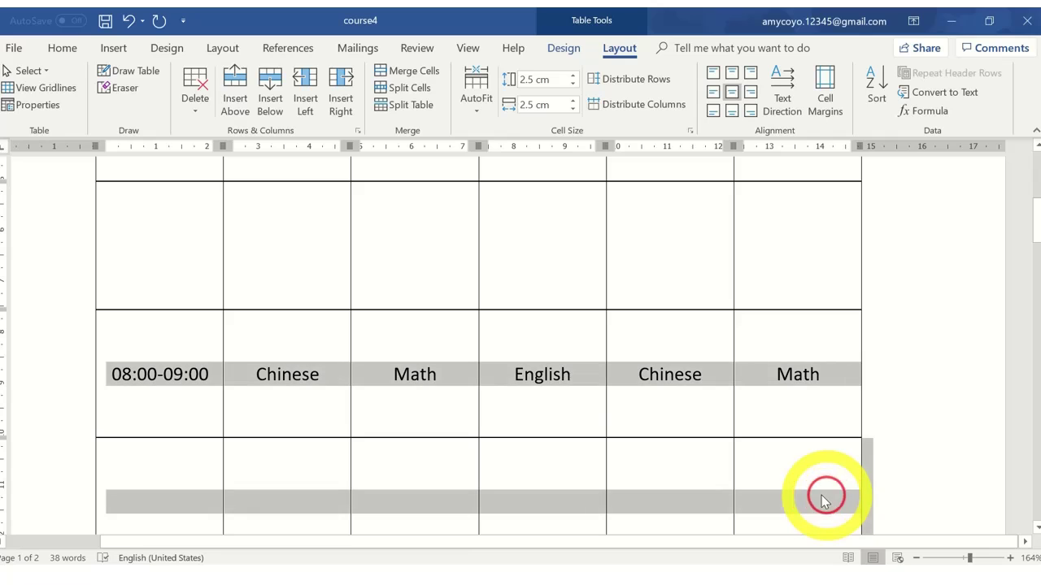
click(799, 376)
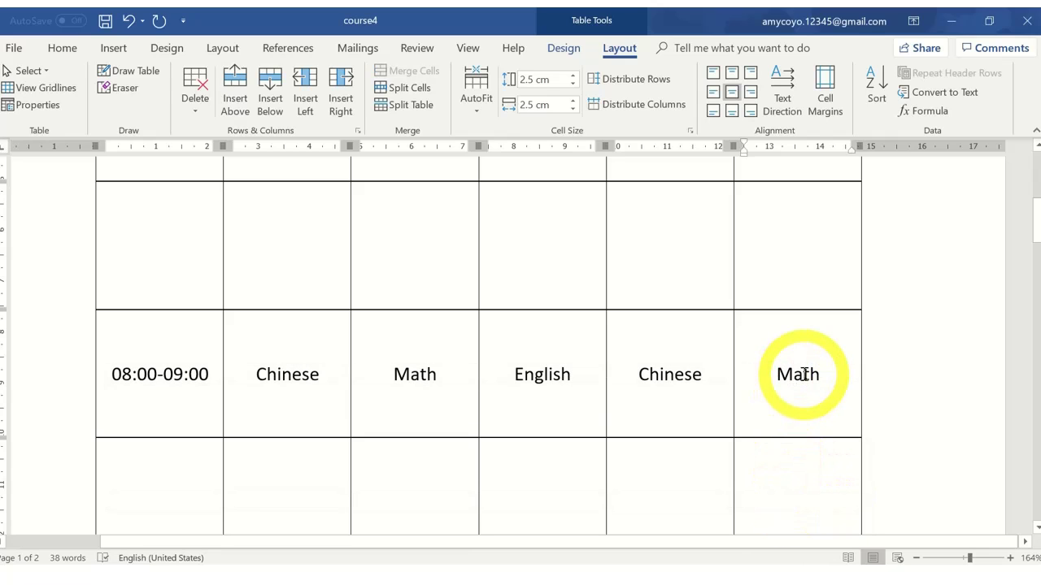
scroll(801, 374, up, 5)
scroll(796, 341, down, 2)
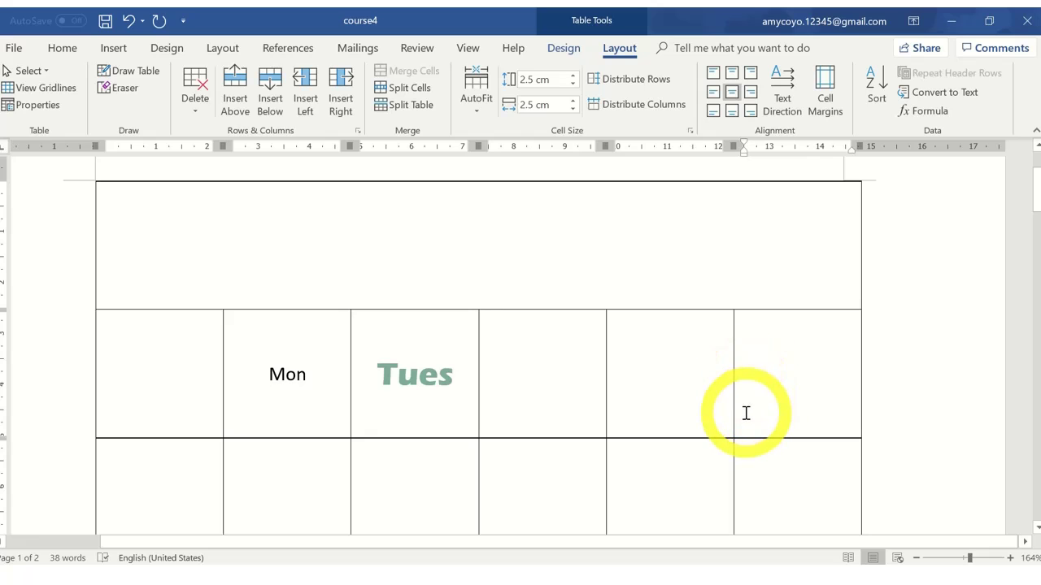
mouse_move(739, 420)
mouse_down()
mouse_move(783, 425)
mouse_move(785, 480)
mouse_move(746, 501)
mouse_move(767, 515)
mouse_move(814, 415)
mouse_up()
scroll(783, 439, down, 8)
scroll(785, 472, down, 8)
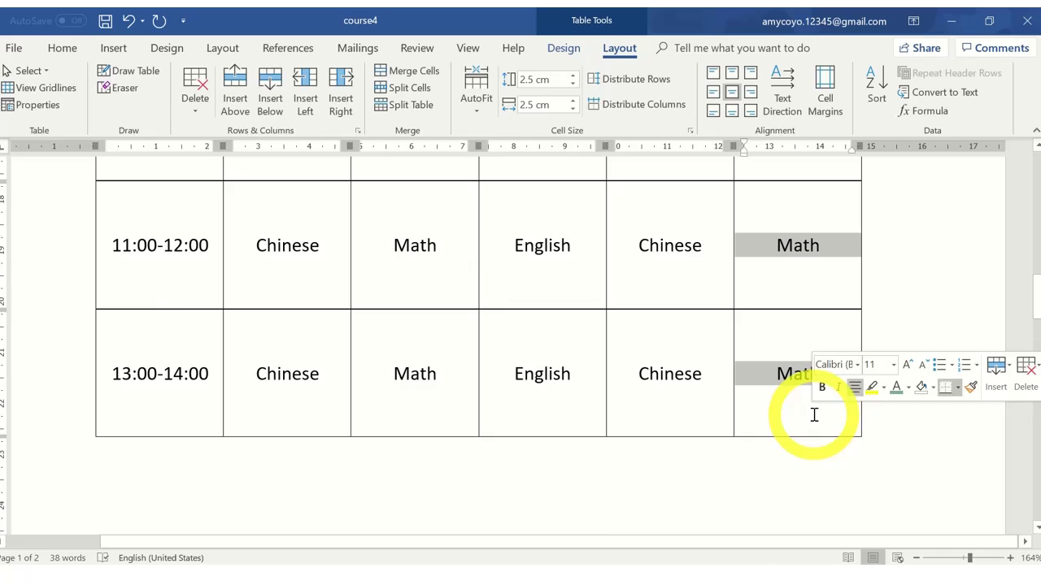
click(342, 96)
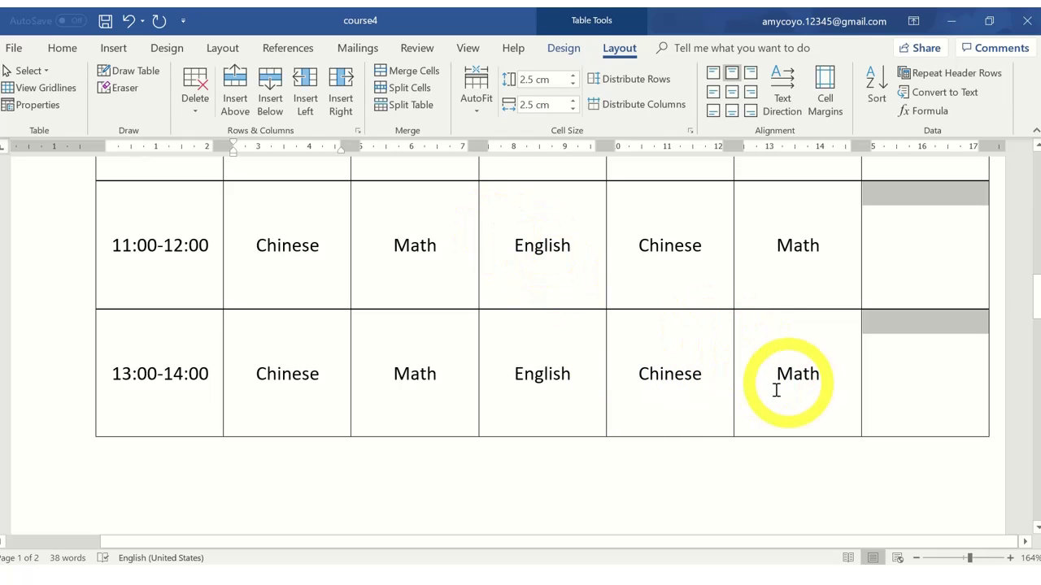
Step: Insert an empty column directly to the left of the timetable's last Math column
click(745, 390)
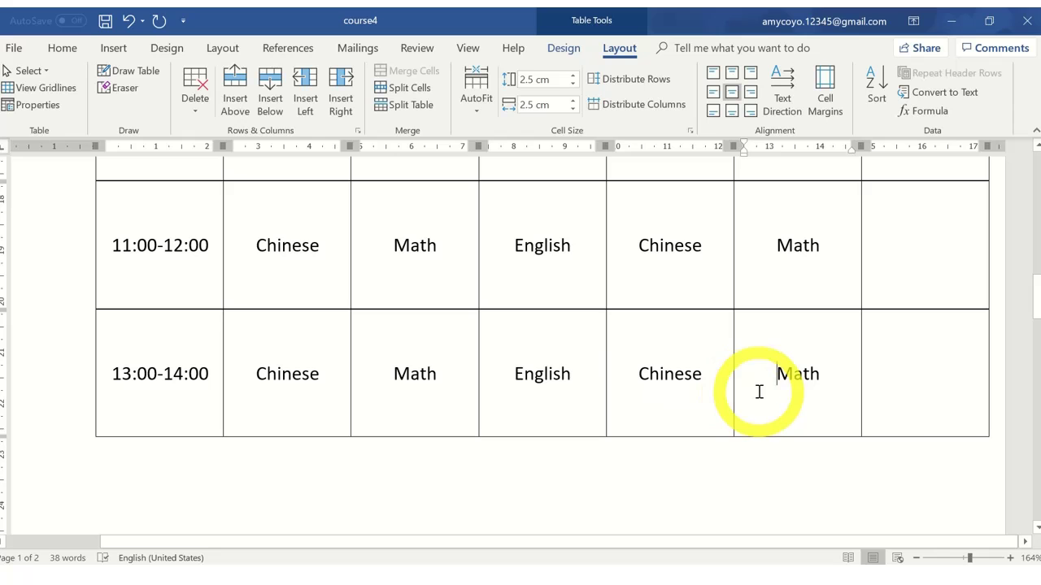
drag(740, 425, 749, 350)
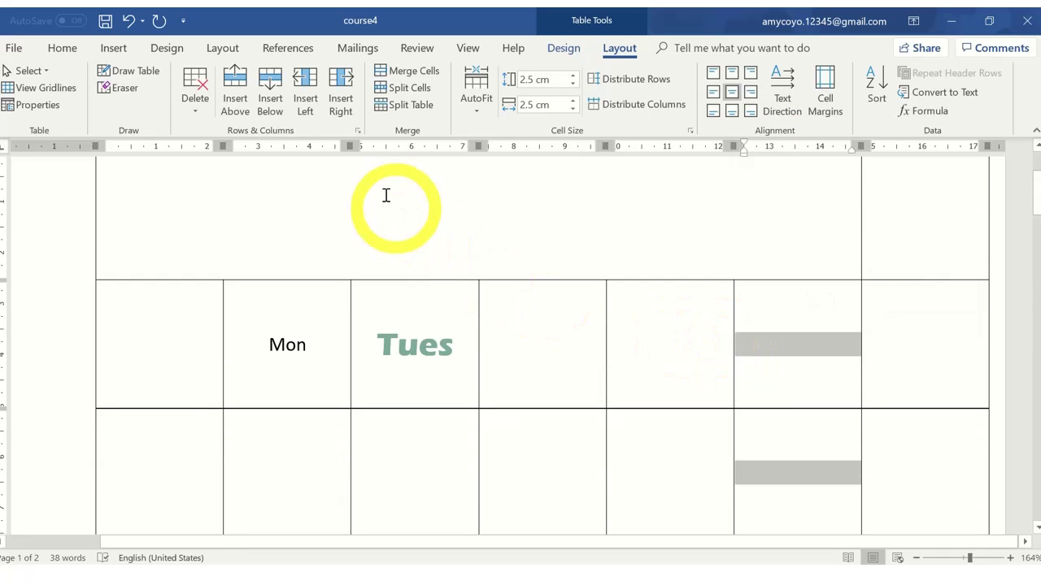
click(314, 104)
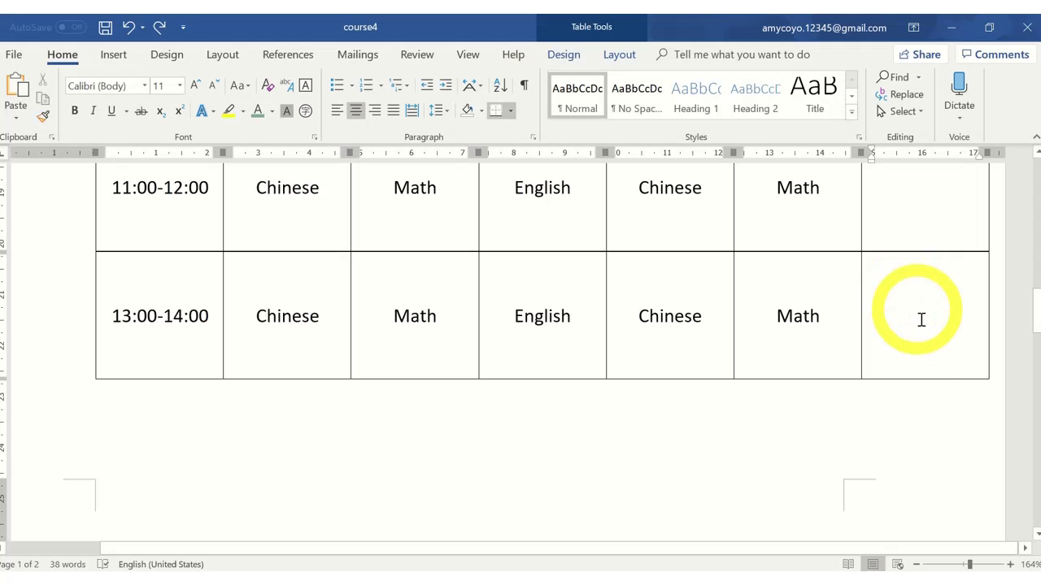
Step: Delete only the empty cell at the end of the 13:00-14:00 row, using the Shift cells left option
click(864, 367)
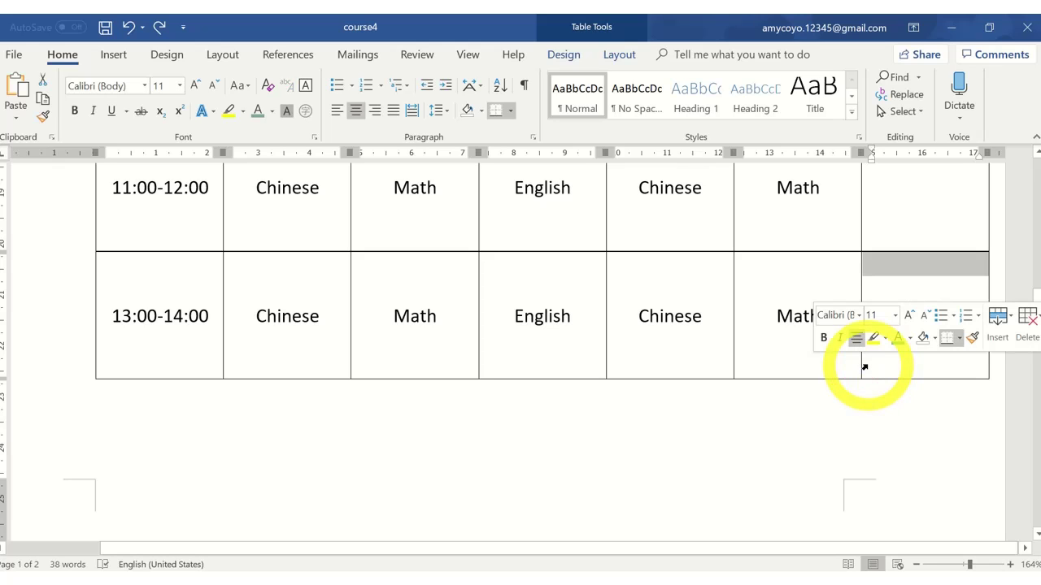
mouse_move(605, 37)
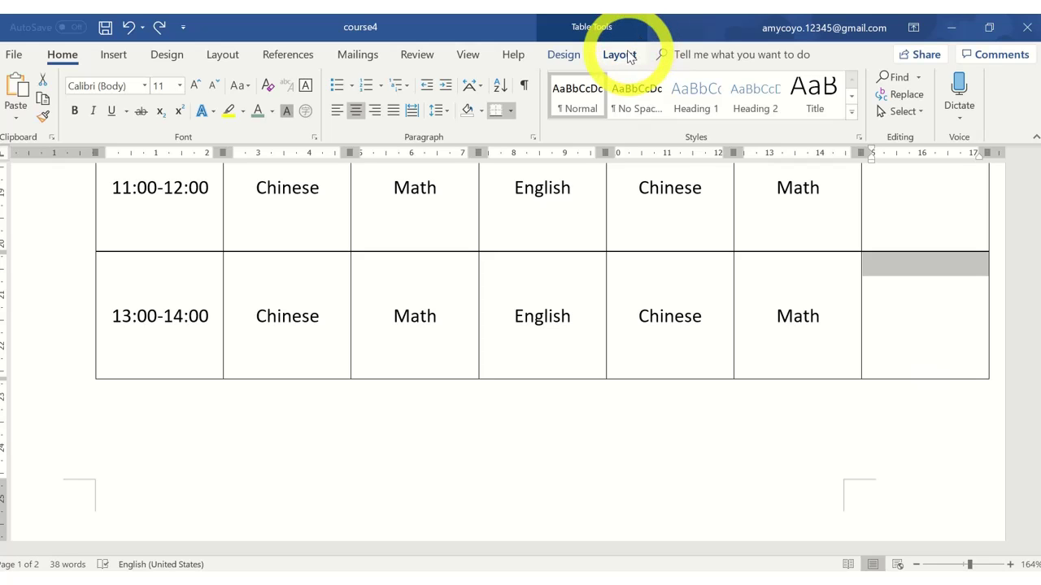
click(630, 56)
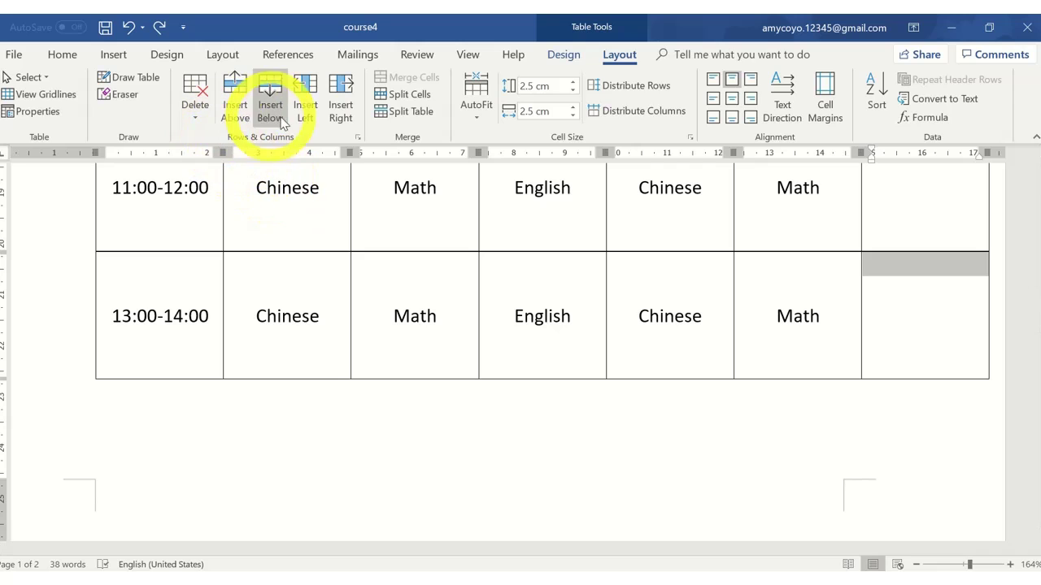
click(197, 122)
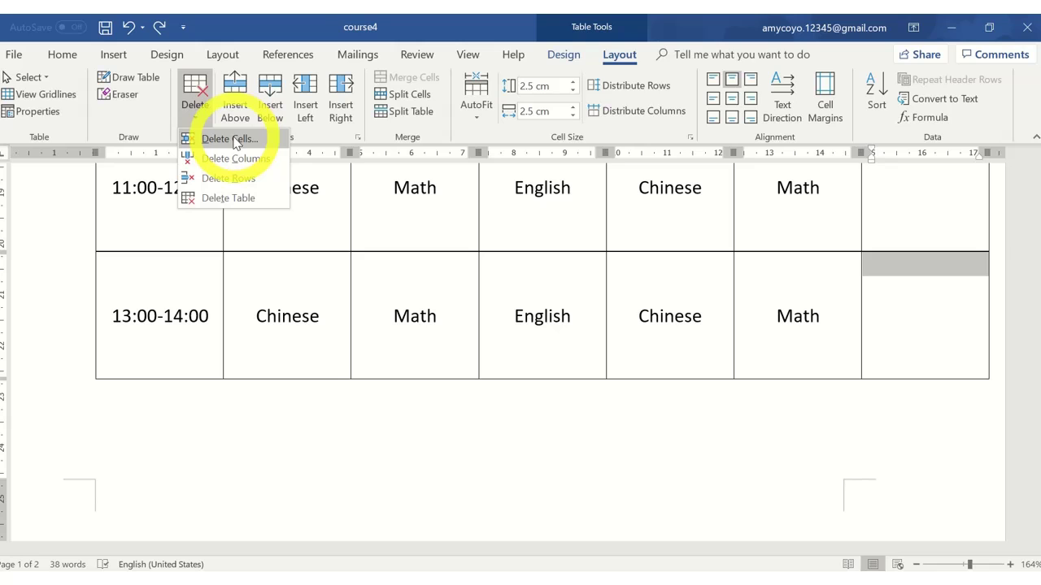
click(232, 139)
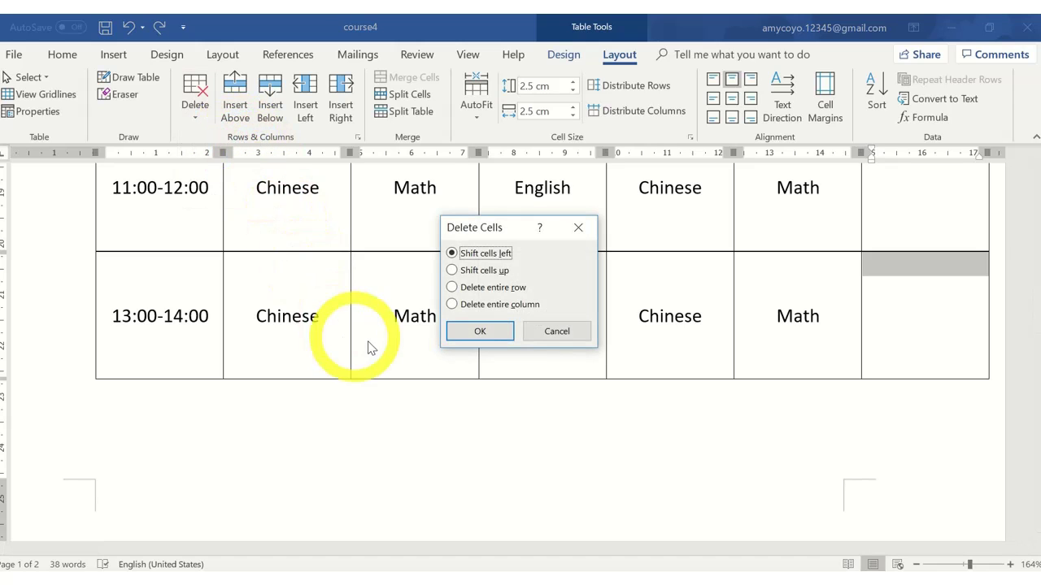
click(494, 334)
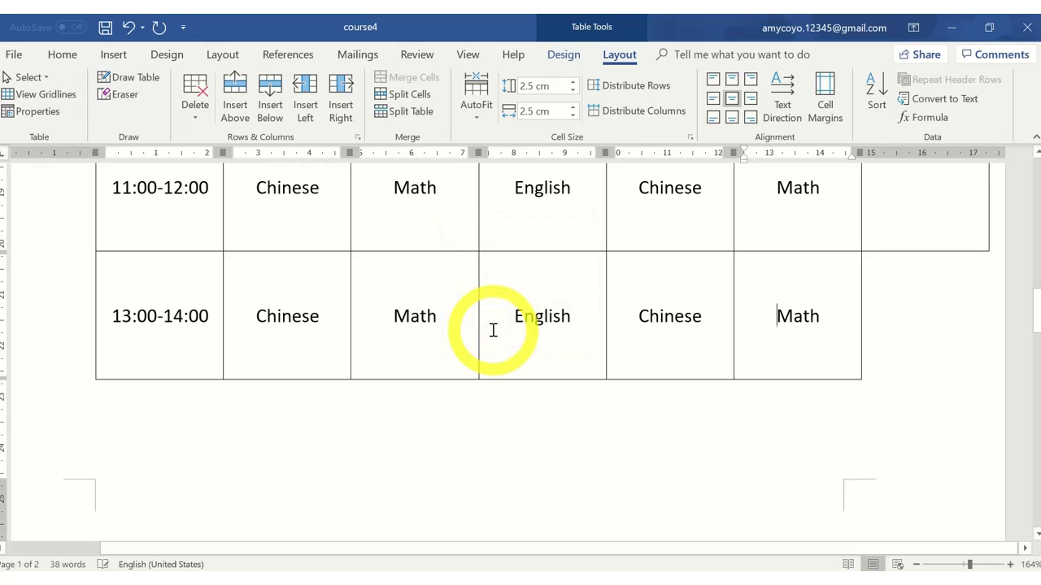
Step: Delete the entire empty column to the right of the timetable's last Math column
scroll(455, 309, up, 1)
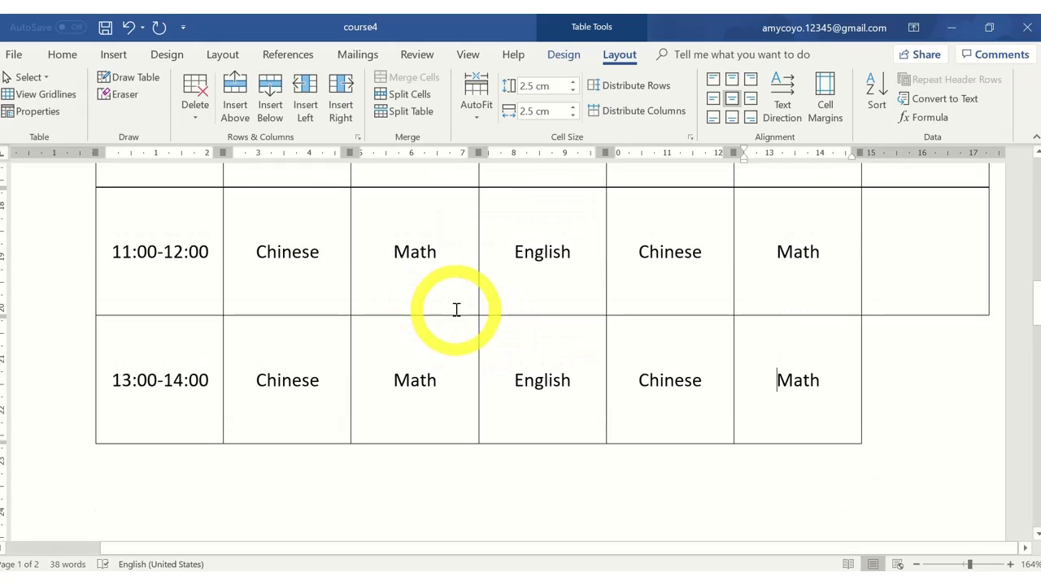
right_click(866, 281)
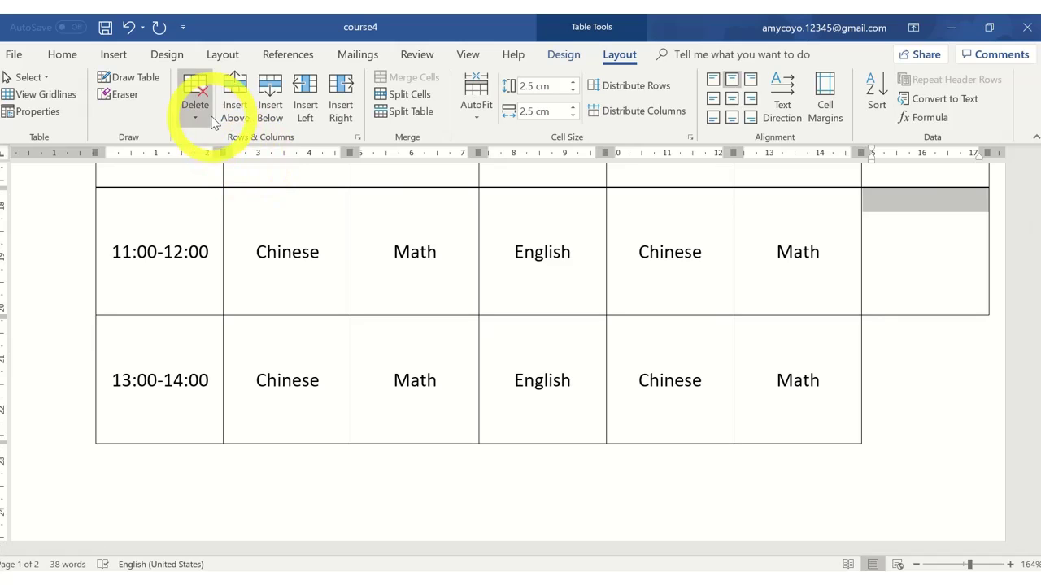
click(205, 113)
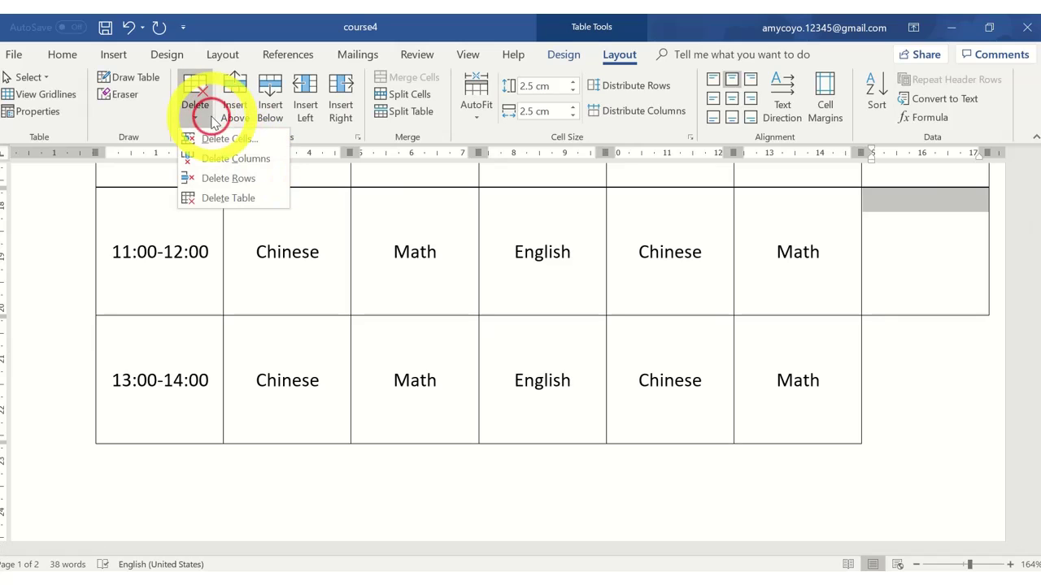
click(241, 159)
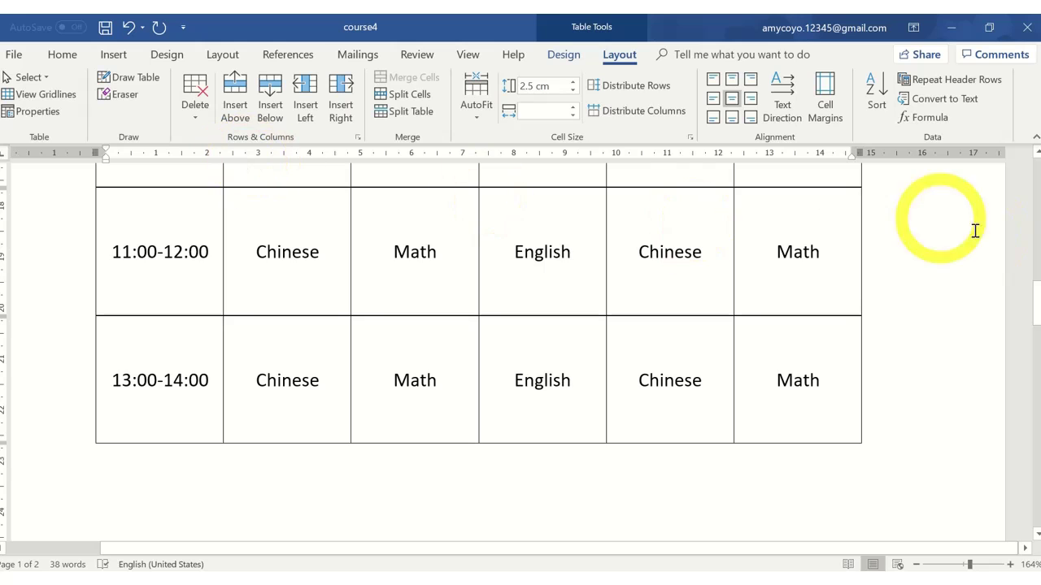
Step: Delete the timetable row that contains the Mon and Tues headings
scroll(923, 297, up, 5)
scroll(926, 302, up, 4)
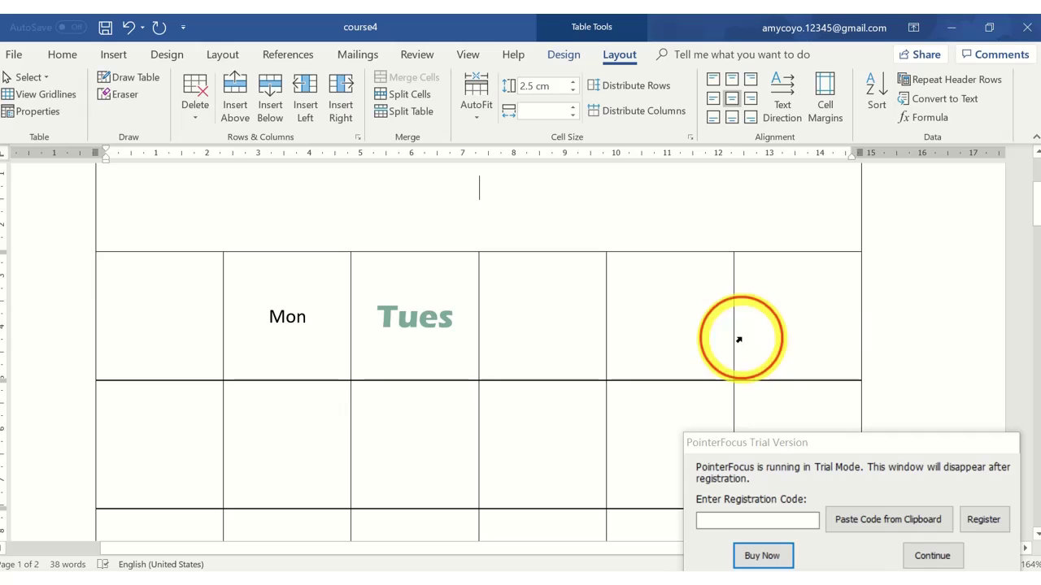
click(738, 339)
triple_click(747, 338)
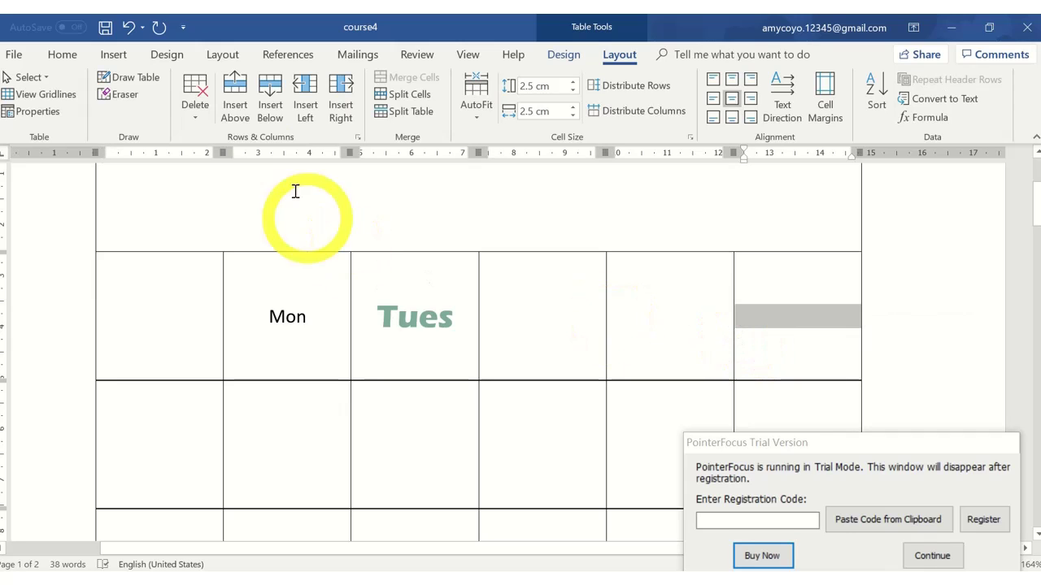
click(194, 121)
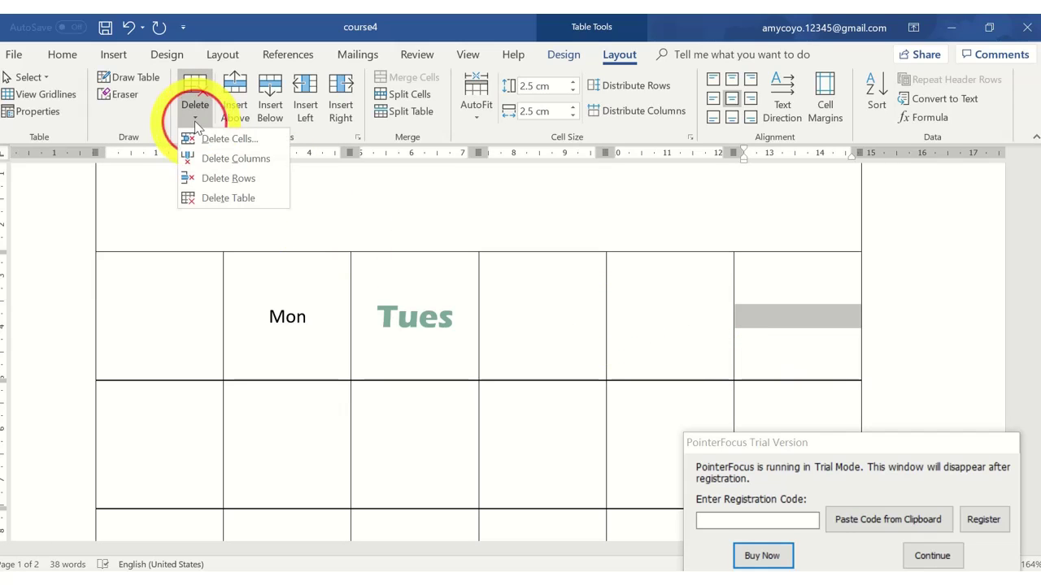
click(227, 178)
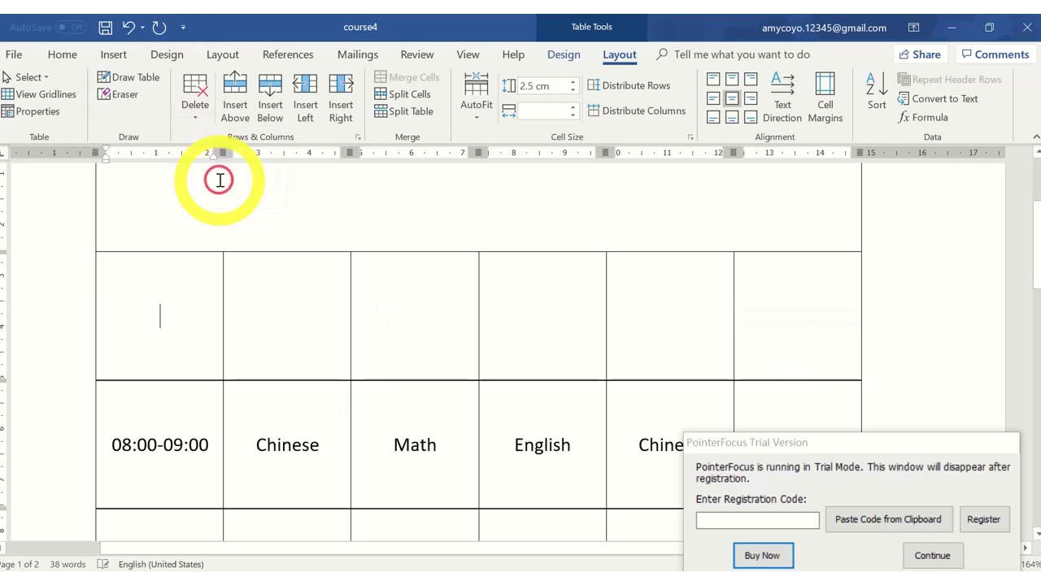